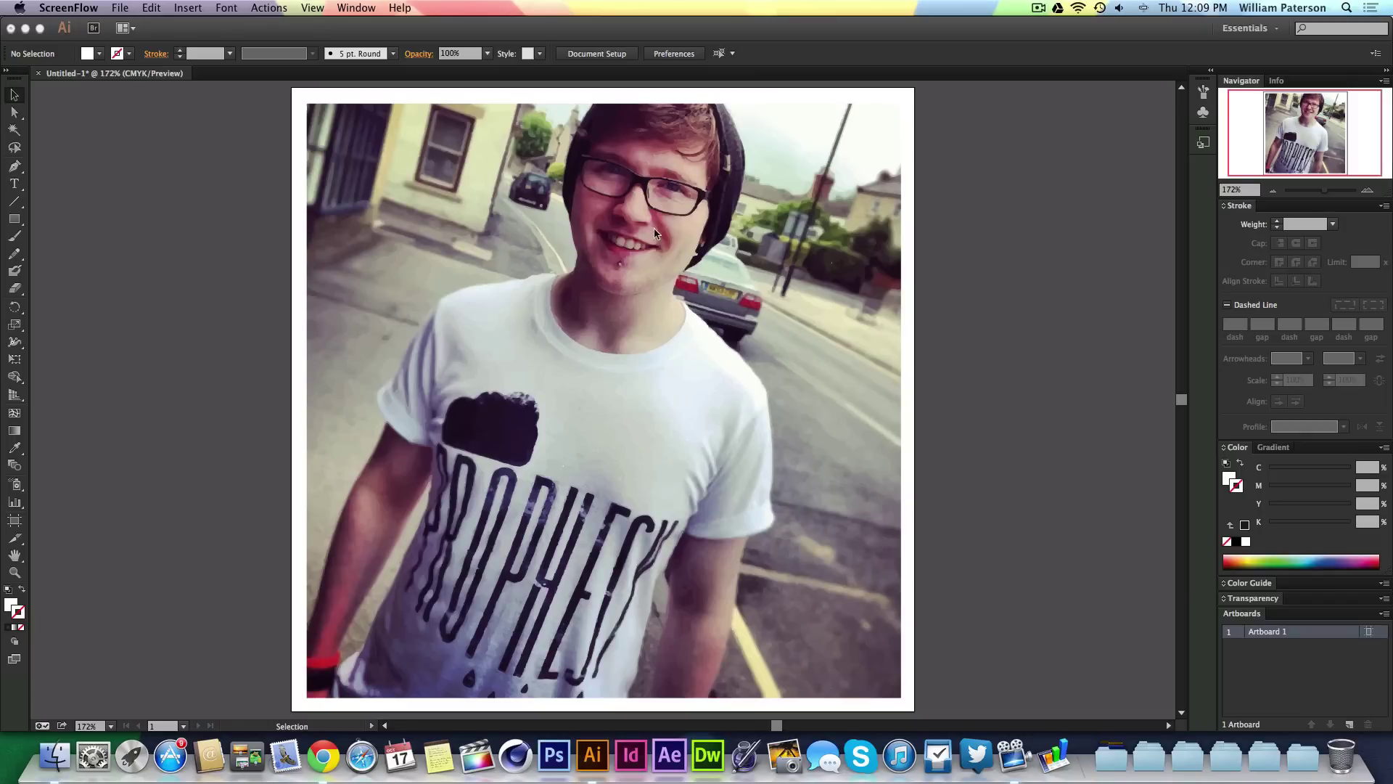
Bring the Illustrator window with the Untitled-1 portrait document to the front.
{"action": "left_click", "coordinate": [980, 261]}
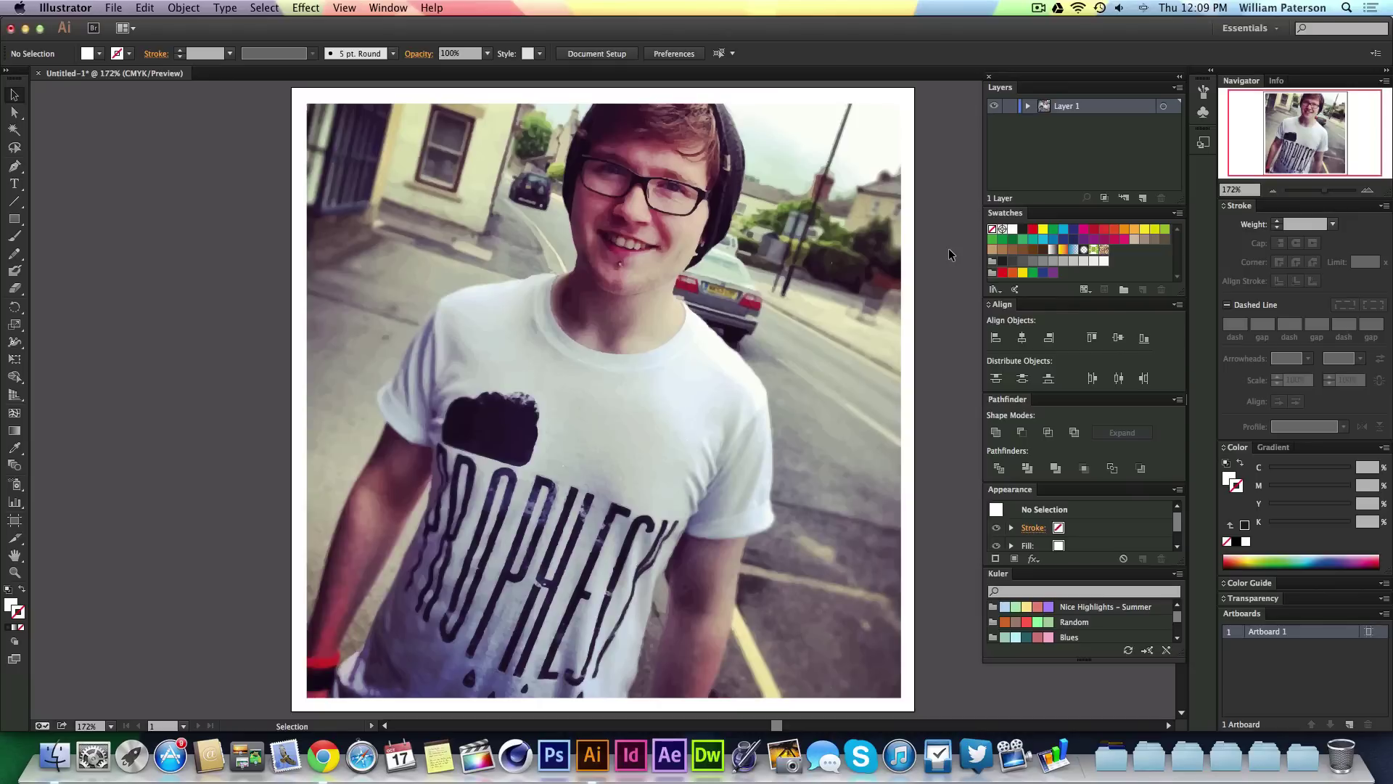
{"action": "left_click", "coordinate": [628, 167]}
{"action": "left_click", "coordinate": [943, 258]}
{"action": "left_click", "coordinate": [886, 294]}
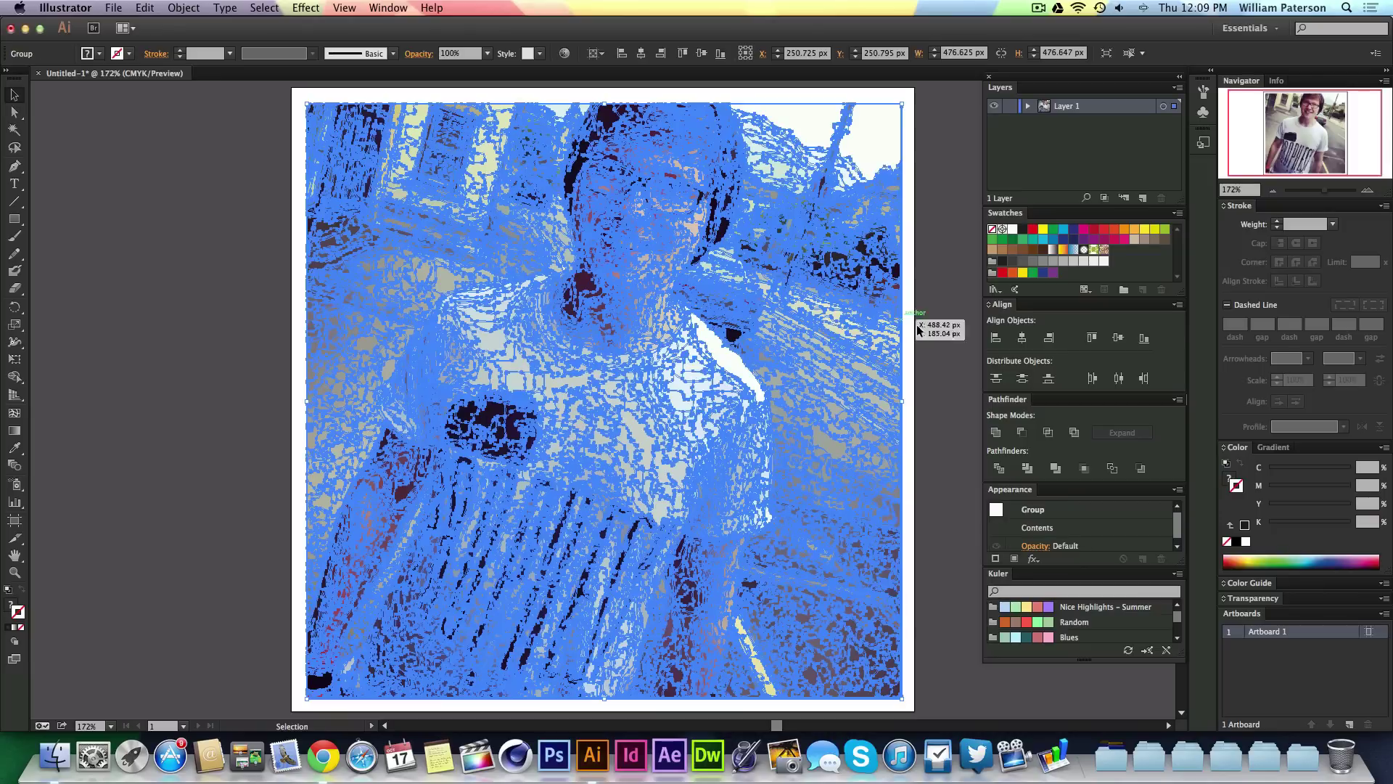
{"action": "left_click", "coordinate": [223, 190]}
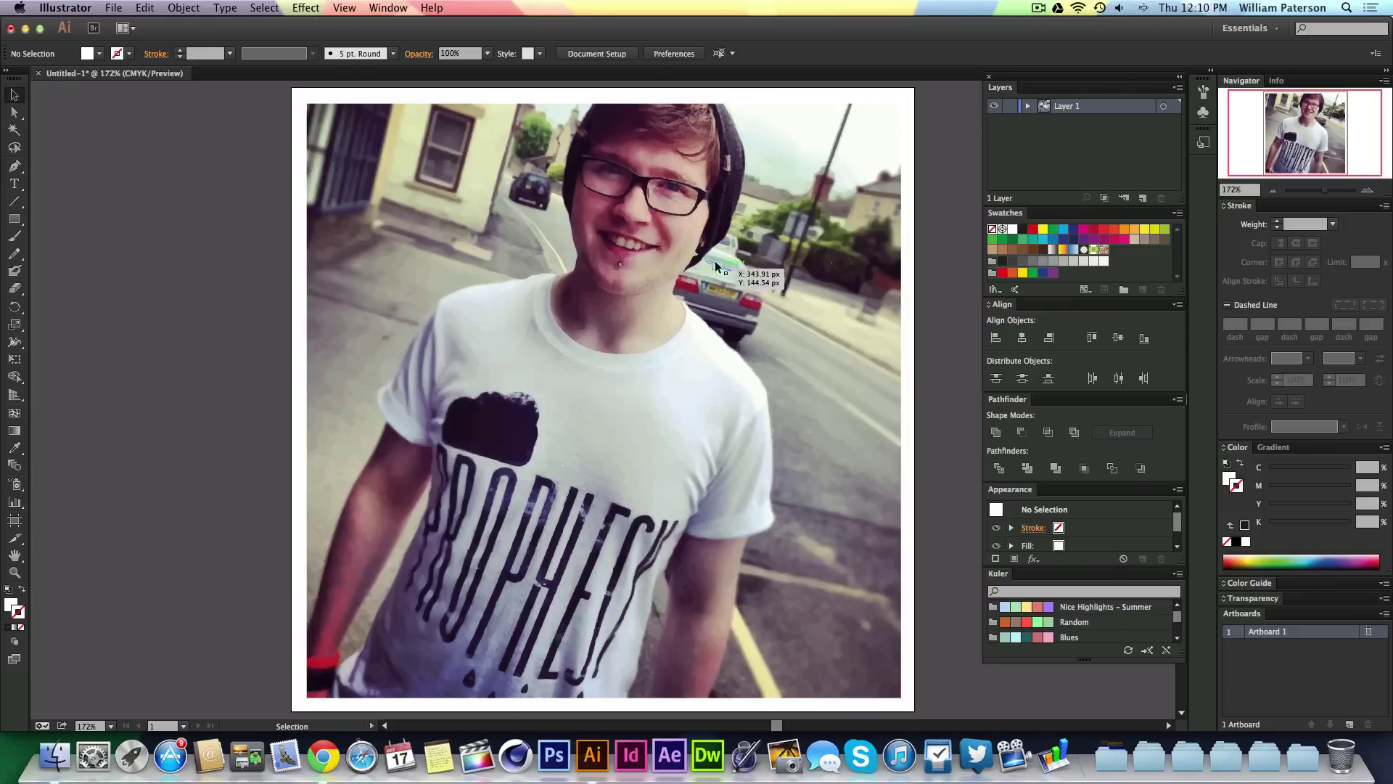
{"action": "key", "text": "z"}
{"action": "left_click_drag", "start_coordinate": [608, 176], "coordinate": [680, 237]}
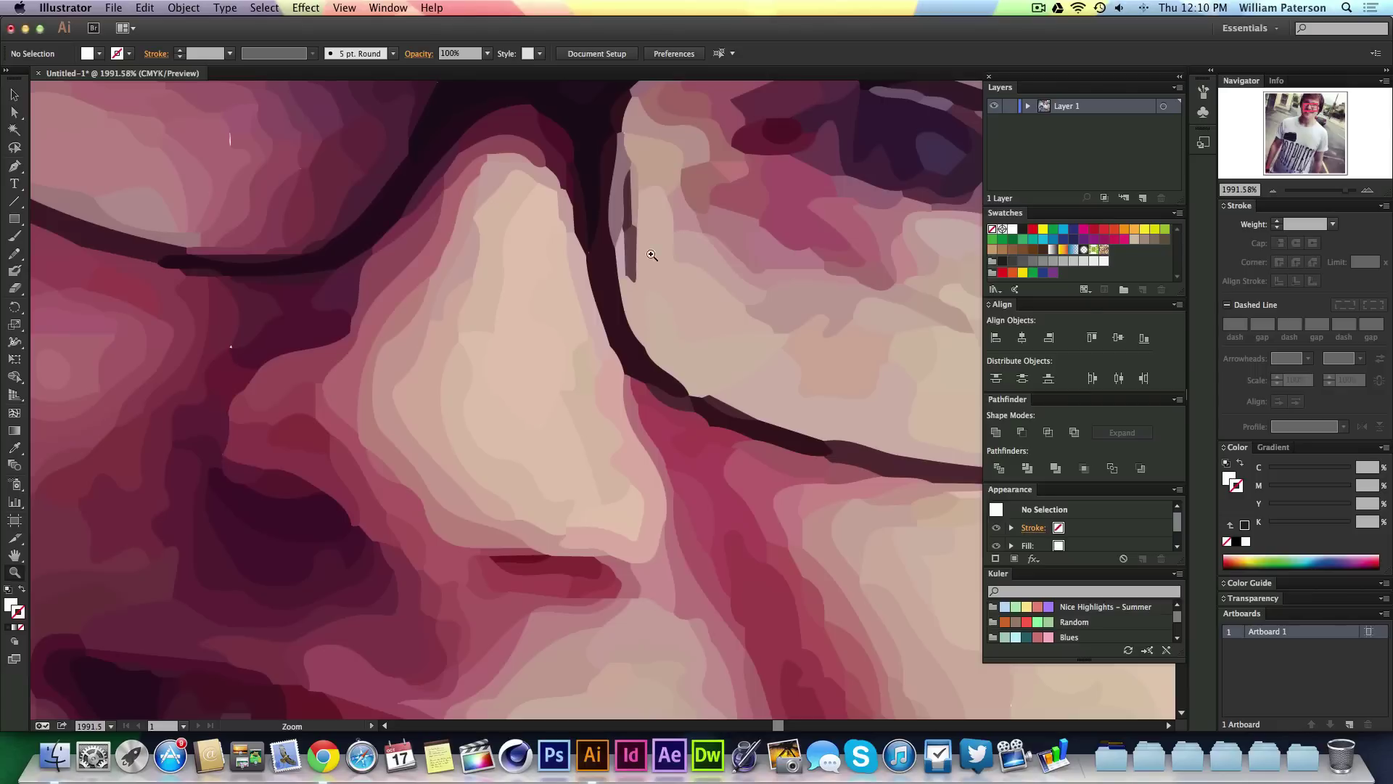
{"action": "left_click_drag", "start_coordinate": [560, 349], "coordinate": [547, 479]}
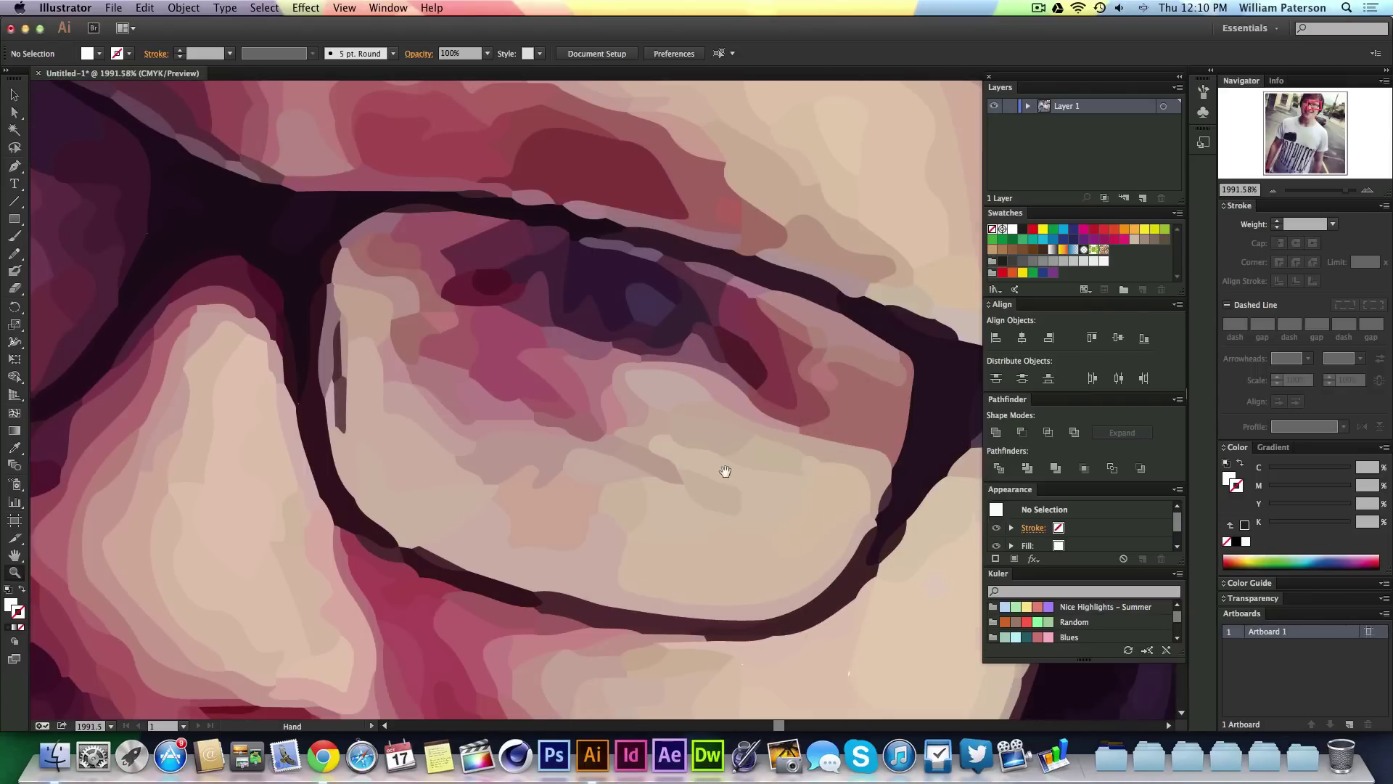
{"action": "left_click_drag", "start_coordinate": [725, 472], "coordinate": [454, 551]}
{"action": "left_click_drag", "start_coordinate": [646, 327], "coordinate": [601, 579]}
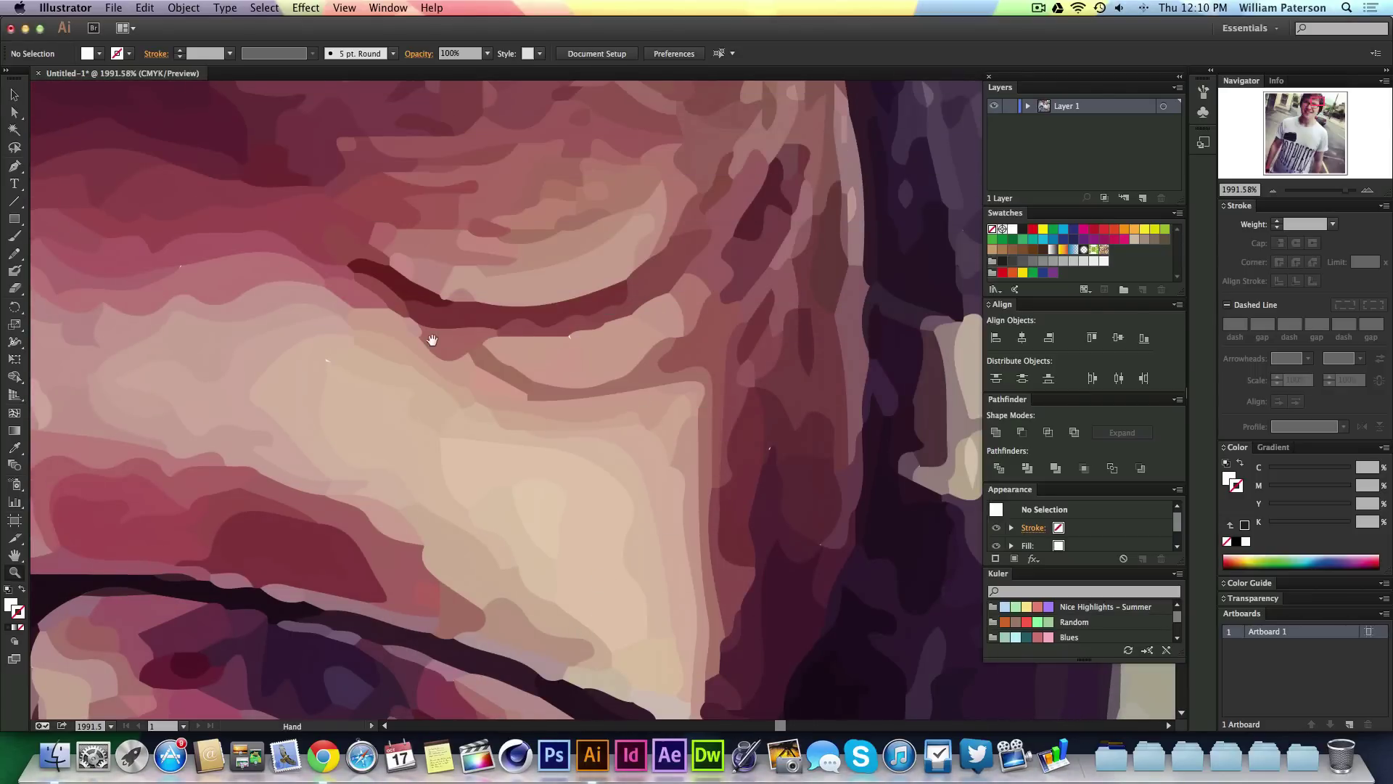
{"action": "left_click_drag", "start_coordinate": [429, 336], "coordinate": [725, 320]}
{"action": "left_click_drag", "start_coordinate": [339, 479], "coordinate": [803, 255]}
{"action": "scroll", "coordinate": [575, 330], "scroll_direction": "down", "scroll_amount": 5}
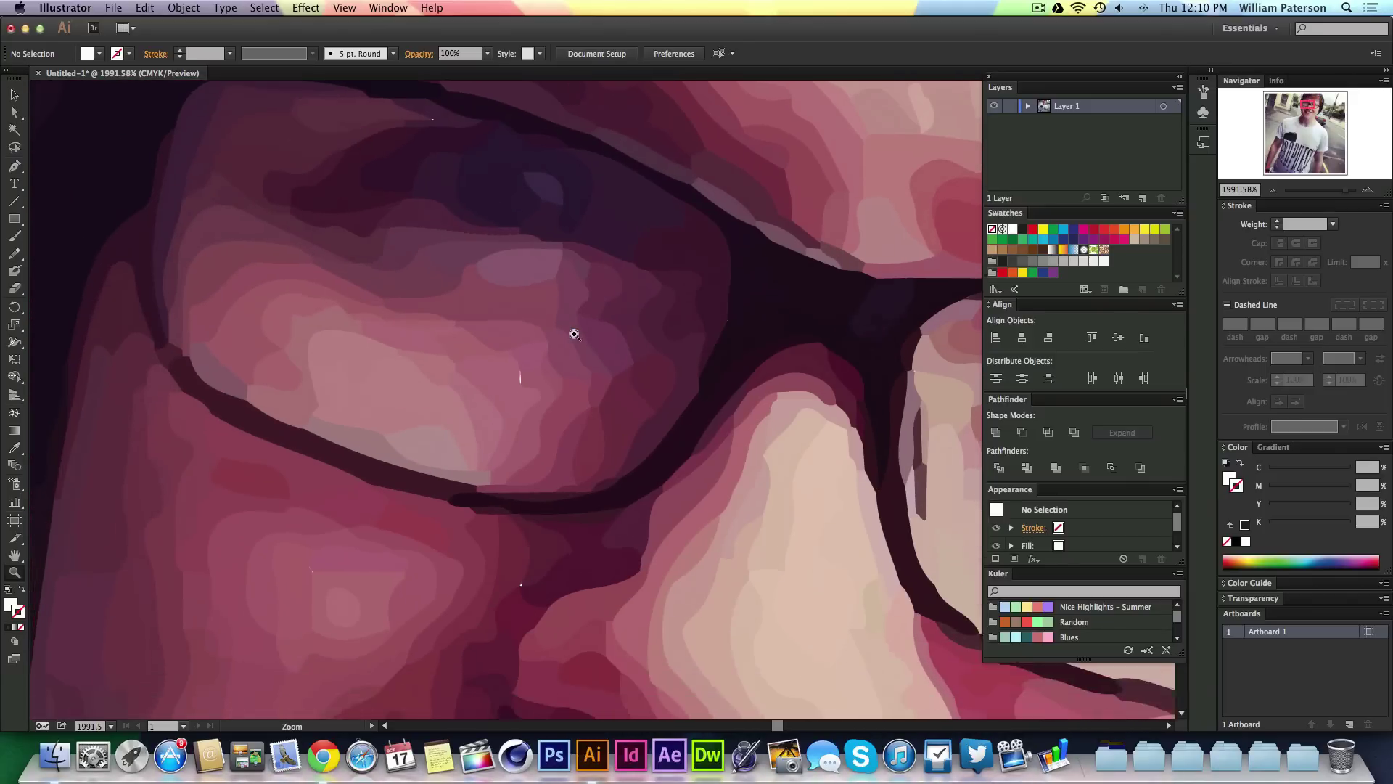
{"action": "scroll", "coordinate": [605, 329], "scroll_direction": "left", "scroll_amount": 5}
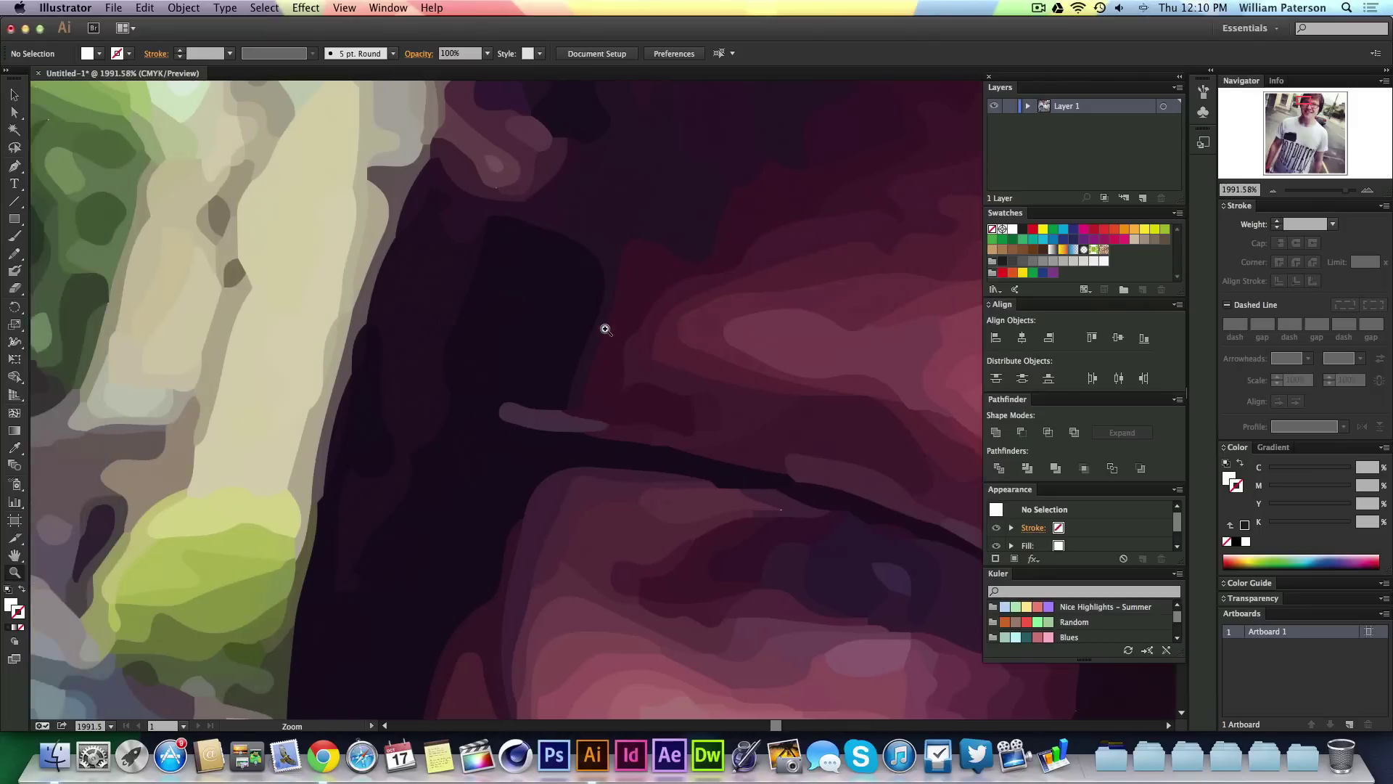
{"action": "key", "text": "v"}
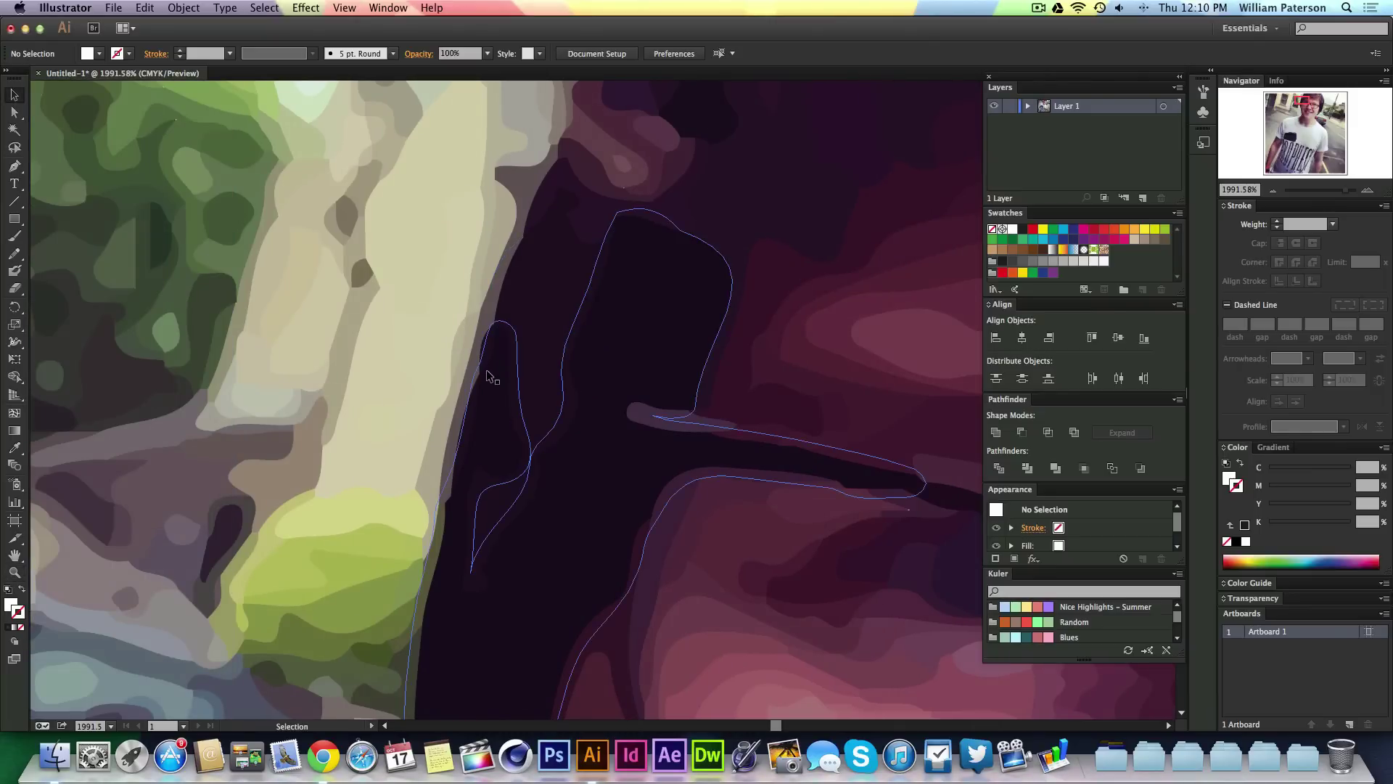
{"action": "key", "text": "a"}
{"action": "key", "text": "super+minus"}
{"action": "key", "text": "super+minus"}
{"action": "key", "text": "super+minus"}
{"action": "key", "text": "super+minus"}
{"action": "key", "text": "super+minus"}
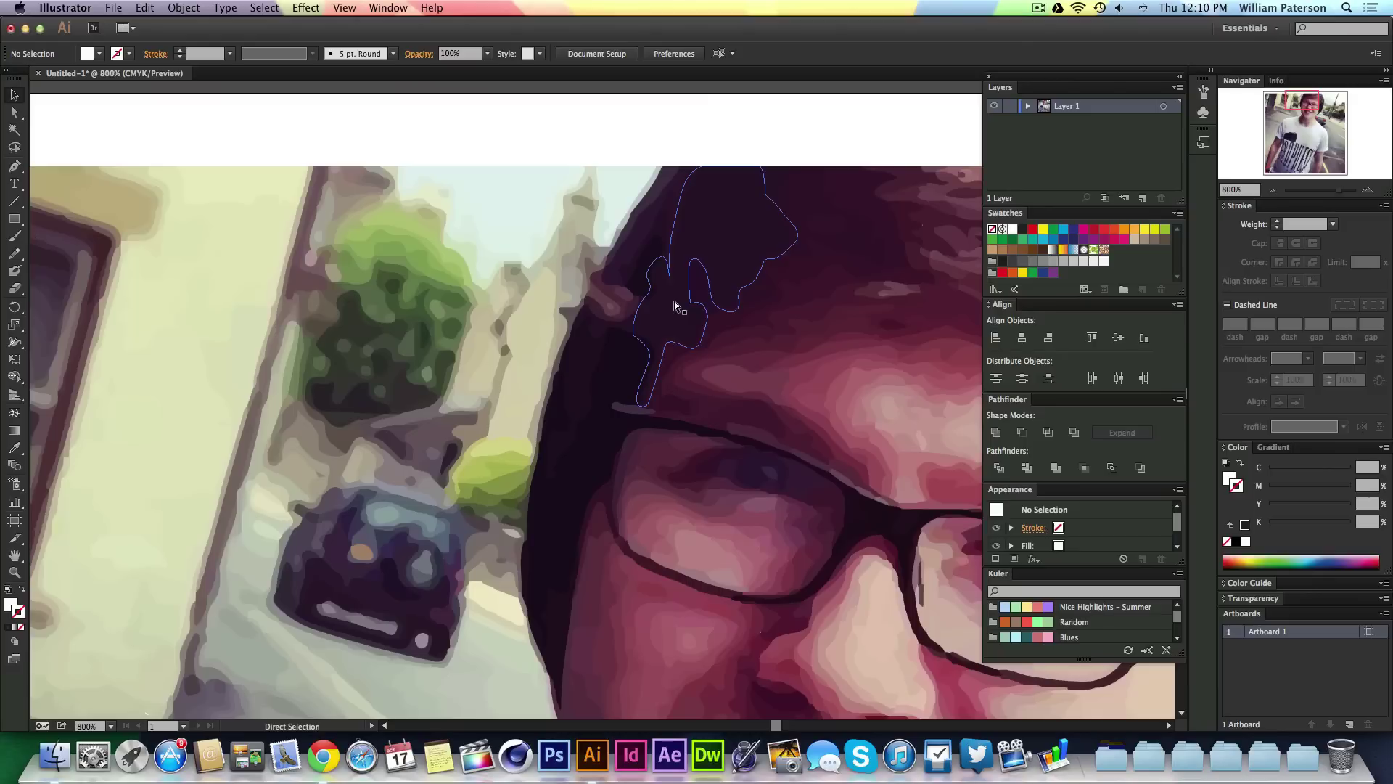
{"action": "scroll", "coordinate": [669, 306], "scroll_direction": "down", "scroll_amount": 15}
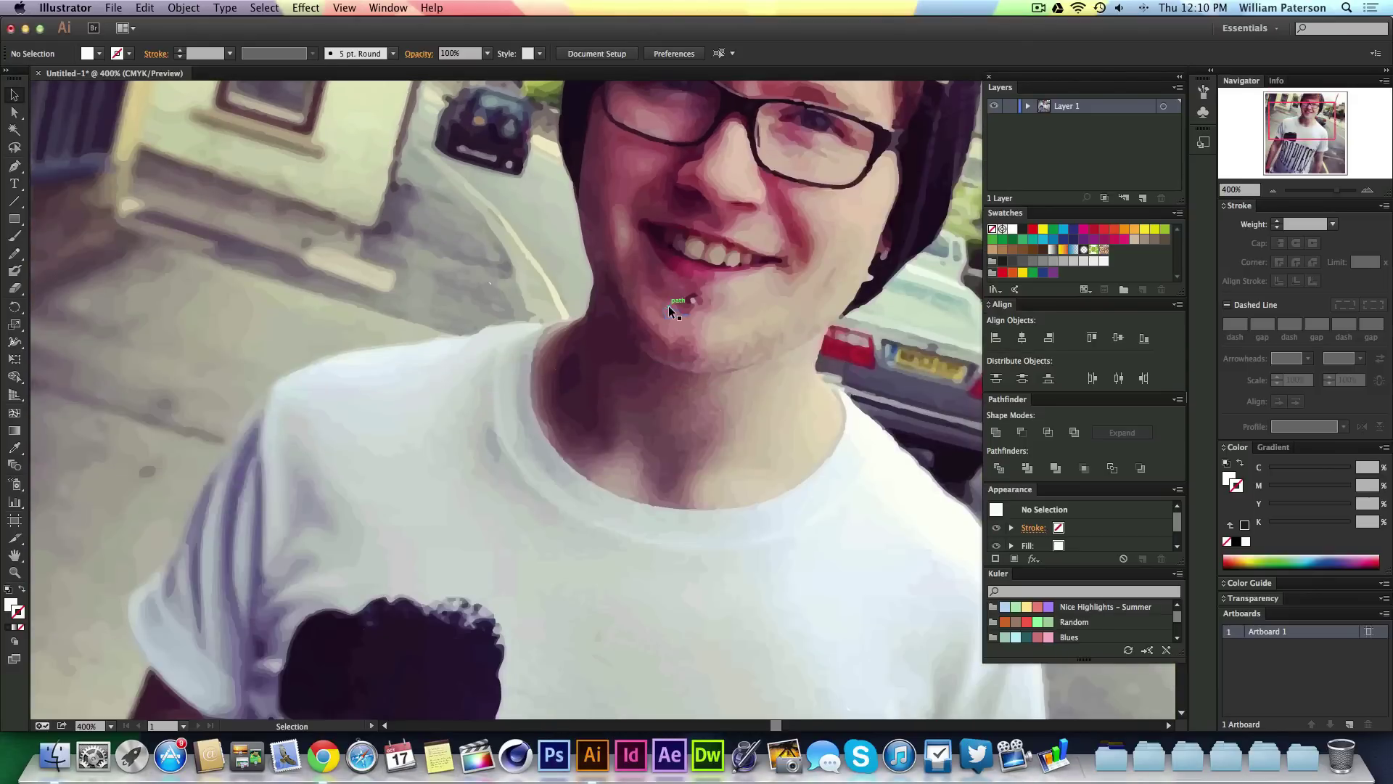
{"action": "scroll", "coordinate": [669, 307], "scroll_direction": "down", "scroll_amount": 3}
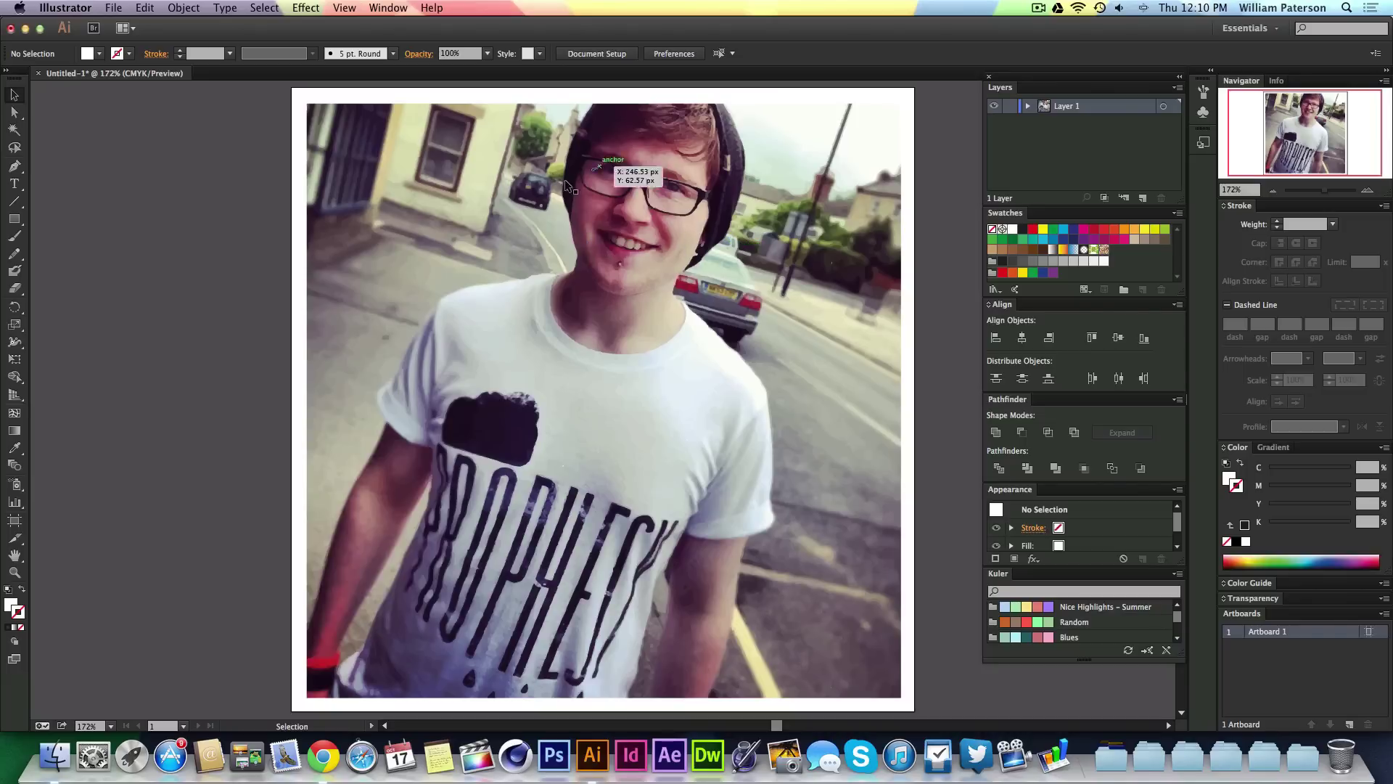
Create a new 500 × 500 px document.
{"action": "left_click", "coordinate": [114, 8]}
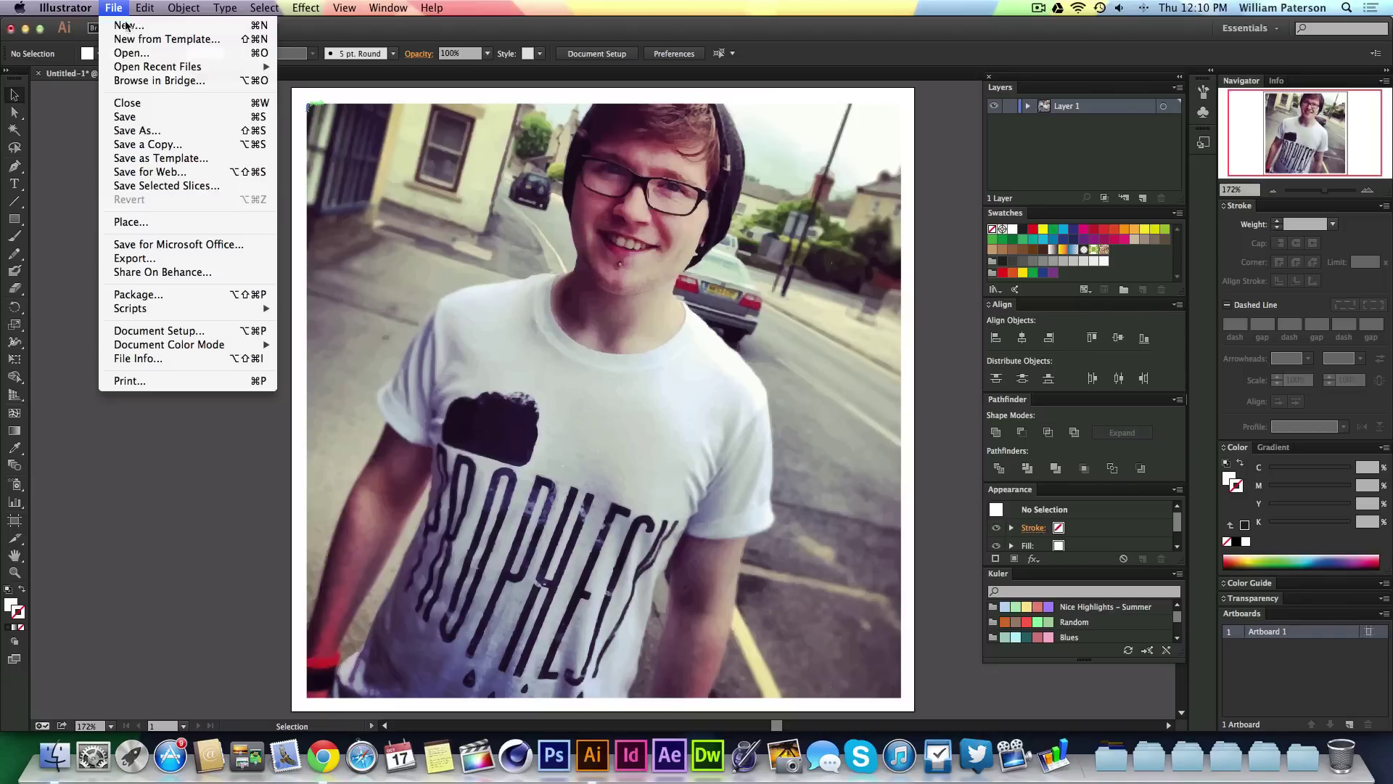
{"action": "left_click", "coordinate": [127, 24]}
{"action": "left_click", "coordinate": [519, 351]}
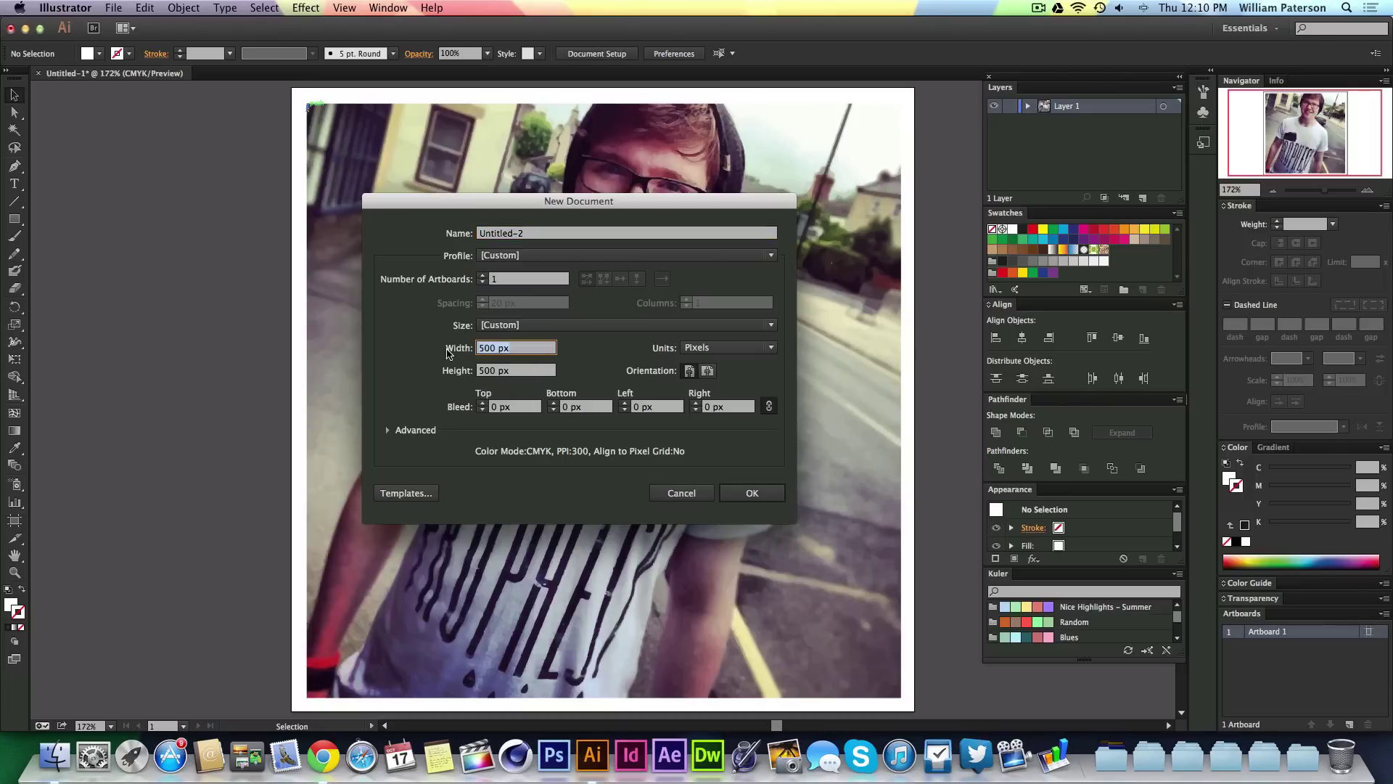
{"action": "left_click", "coordinate": [740, 494]}
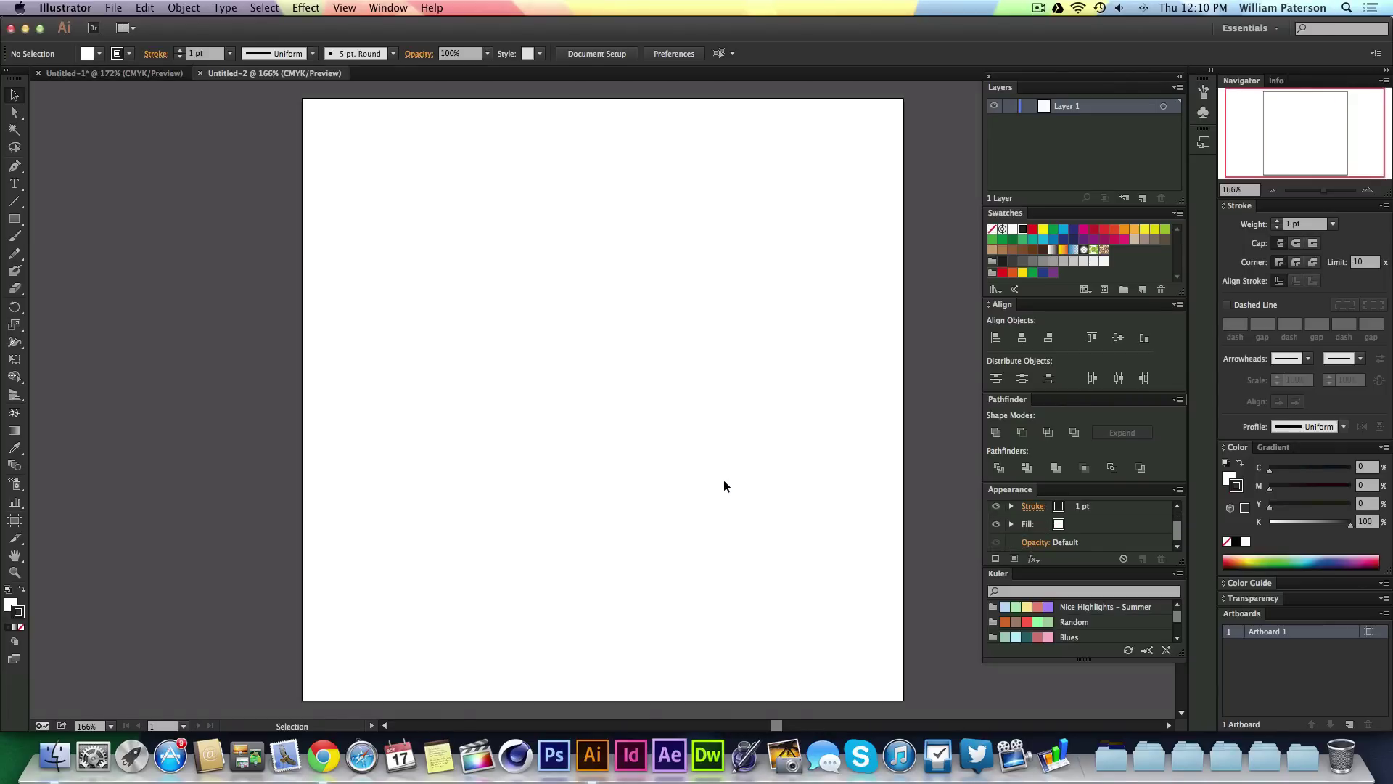
Paste the portrait photo, scale it down inside the artboard, and fit the artboard in the window.
{"action": "key", "text": "super+v"}
{"action": "key", "text": "a"}
{"action": "key", "text": "super+minus"}
{"action": "key", "text": "super+minus"}
{"action": "key", "text": "super+minus"}
{"action": "key", "text": "v"}
{"action": "left_click_drag", "start_coordinate": [836, 169], "coordinate": [715, 266]}
{"action": "left_click", "coordinate": [827, 278]}
{"action": "key", "text": "a"}
{"action": "key", "text": "super+0"}
{"action": "key", "text": "v"}
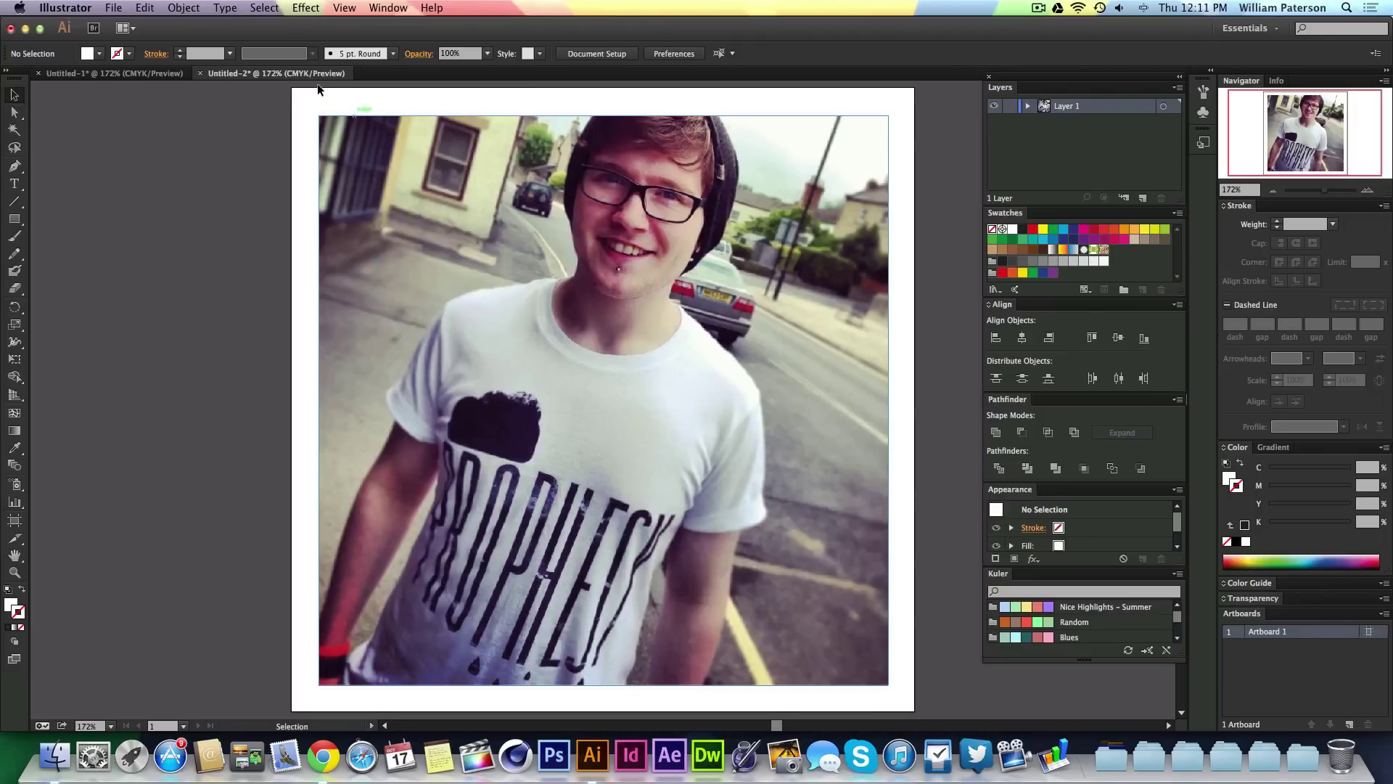
Select the placed photo and show the Image Trace preset list in the Control bar.
{"action": "left_click", "coordinate": [624, 194]}
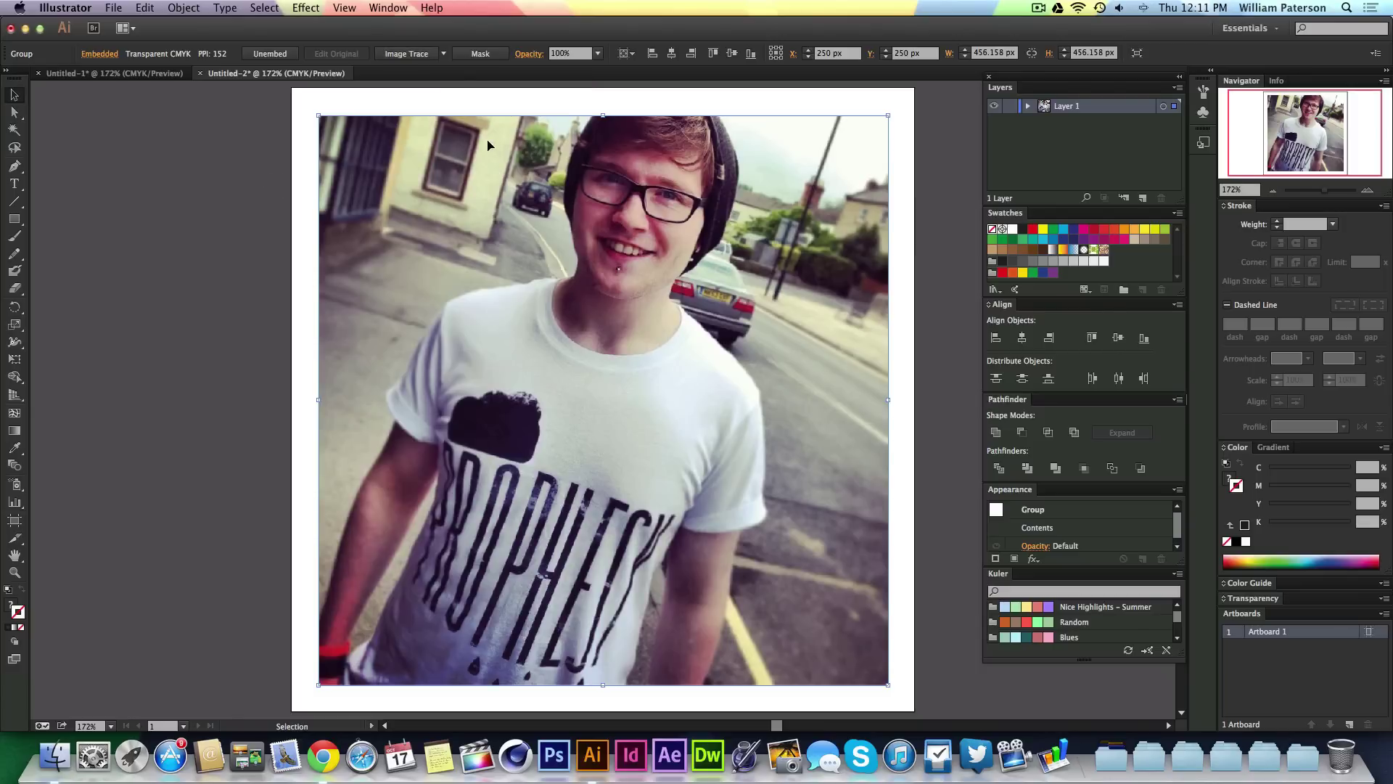
{"action": "left_click", "coordinate": [444, 54]}
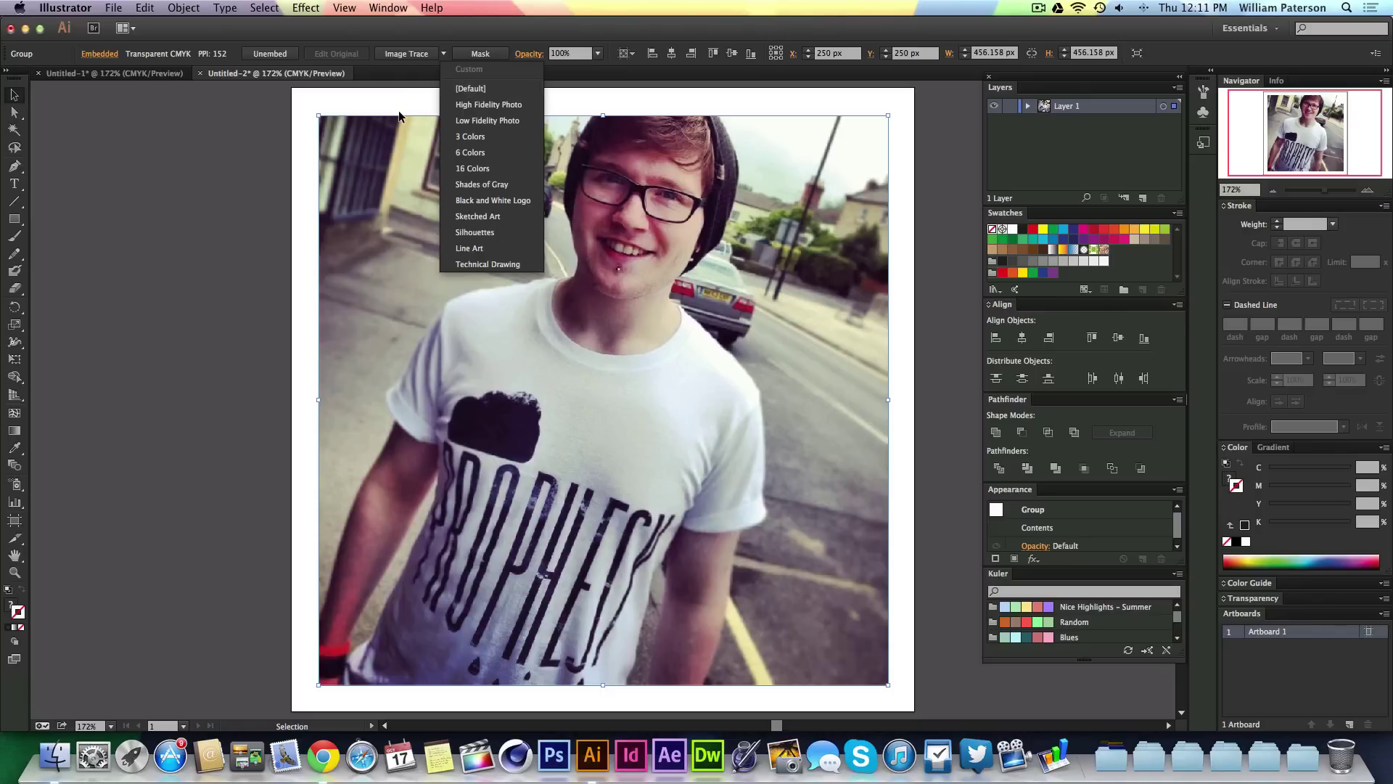
{"action": "left_click", "coordinate": [933, 233]}
{"action": "key", "text": "z"}
{"action": "left_click_drag", "start_coordinate": [720, 149], "coordinate": [691, 255]}
{"action": "left_click_drag", "start_coordinate": [606, 264], "coordinate": [827, 145]}
{"action": "left_click_drag", "start_coordinate": [653, 435], "coordinate": [791, 319]}
{"action": "left_click_drag", "start_coordinate": [653, 508], "coordinate": [733, 314]}
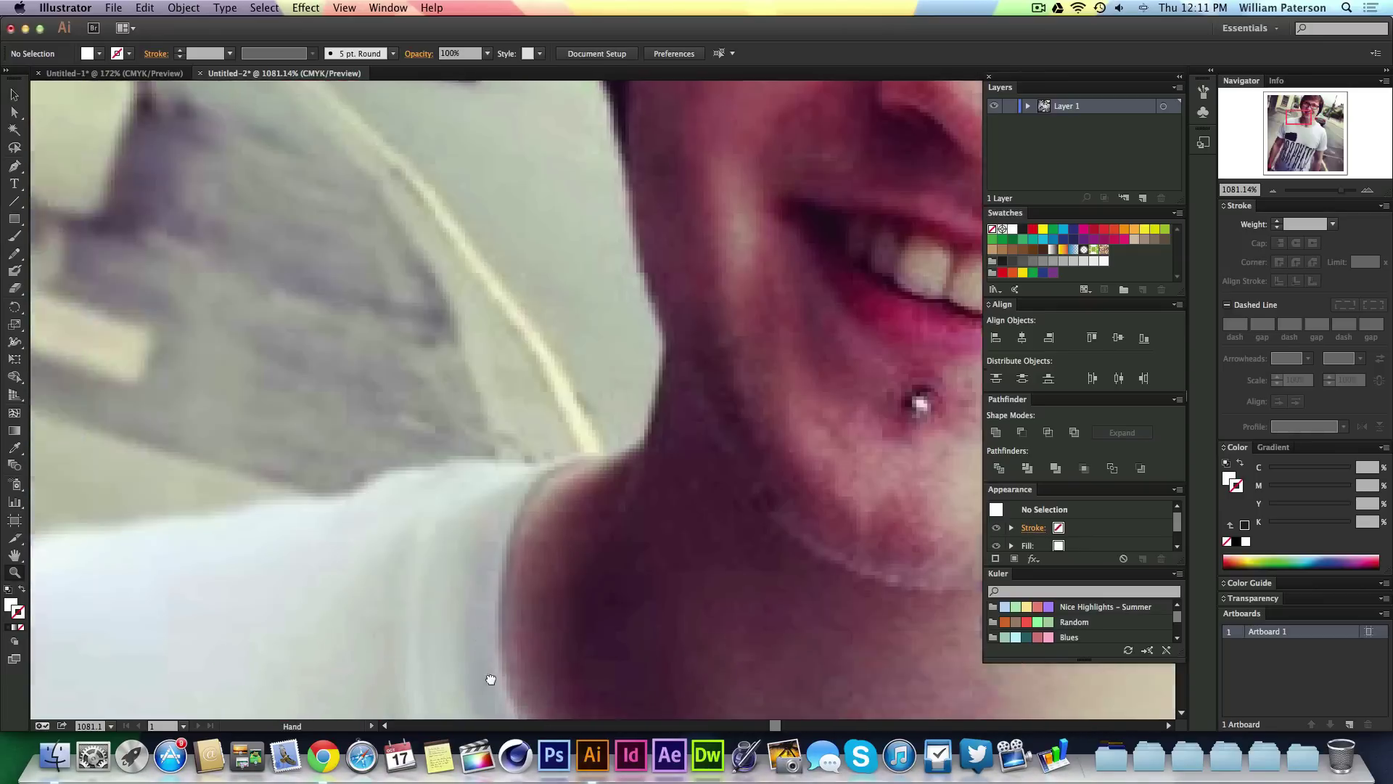
{"action": "key", "text": "super+minus"}
{"action": "key", "text": "super+minus"}
{"action": "key", "text": "v"}
{"action": "key", "text": "super+0"}
{"action": "key", "text": "z"}
{"action": "left_click", "coordinate": [420, 194]}
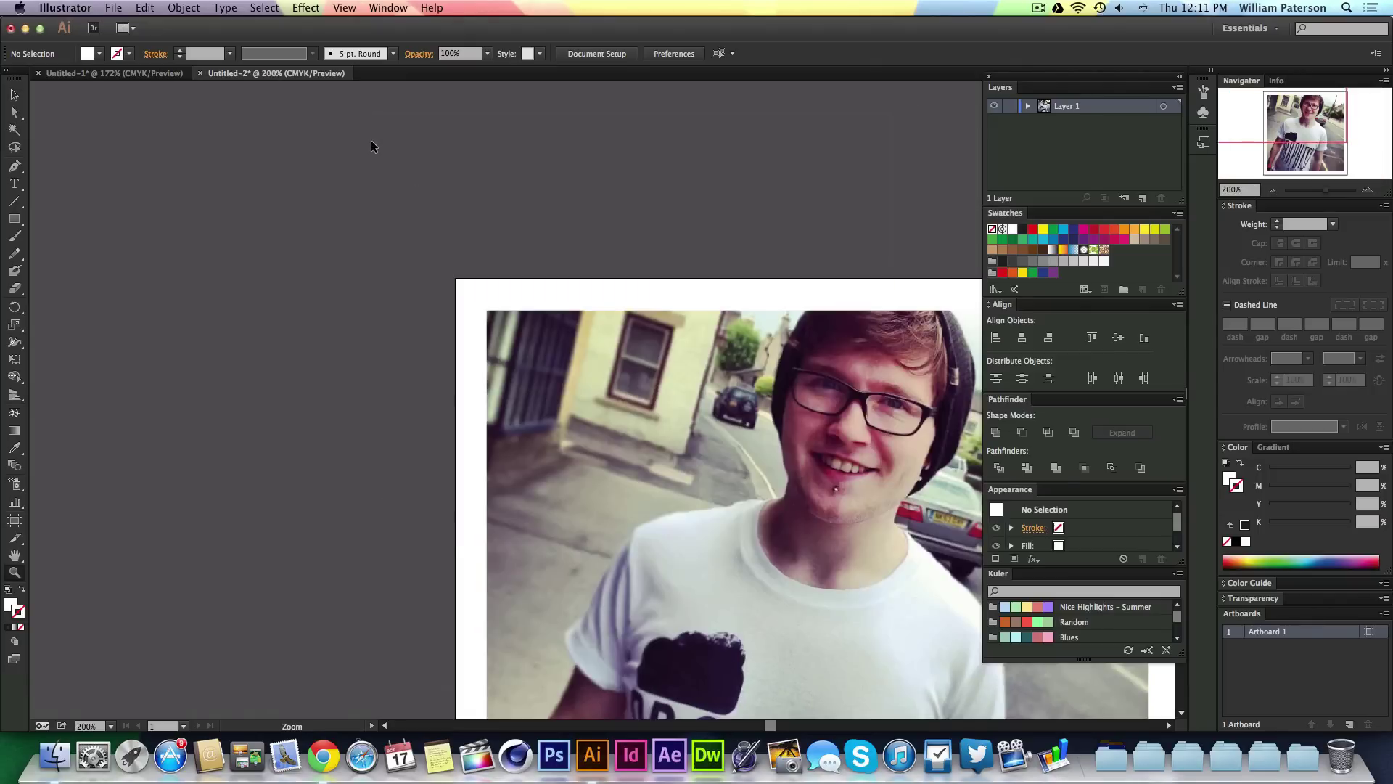
{"action": "key", "text": "super+0"}
{"action": "key", "text": "v"}
{"action": "key", "text": "super+a"}
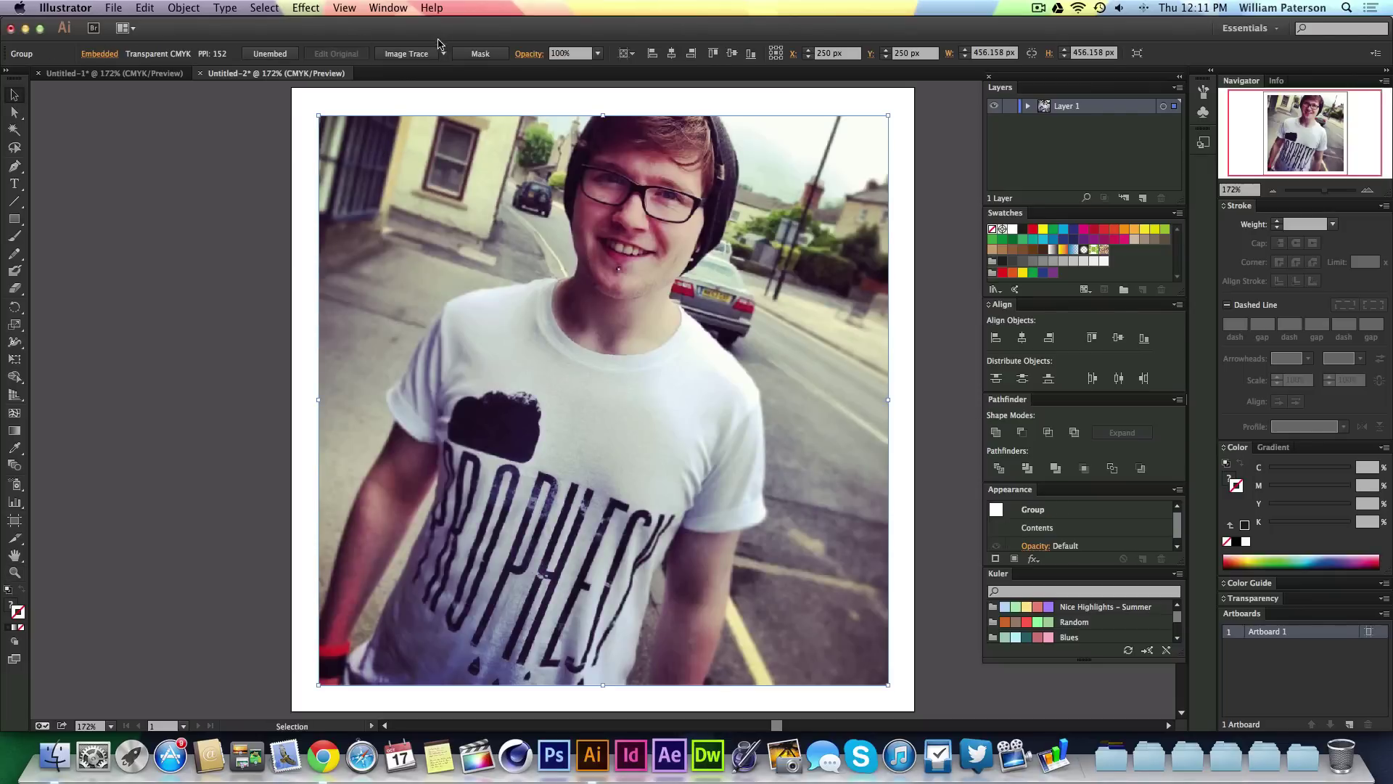
{"action": "left_click", "coordinate": [443, 53]}
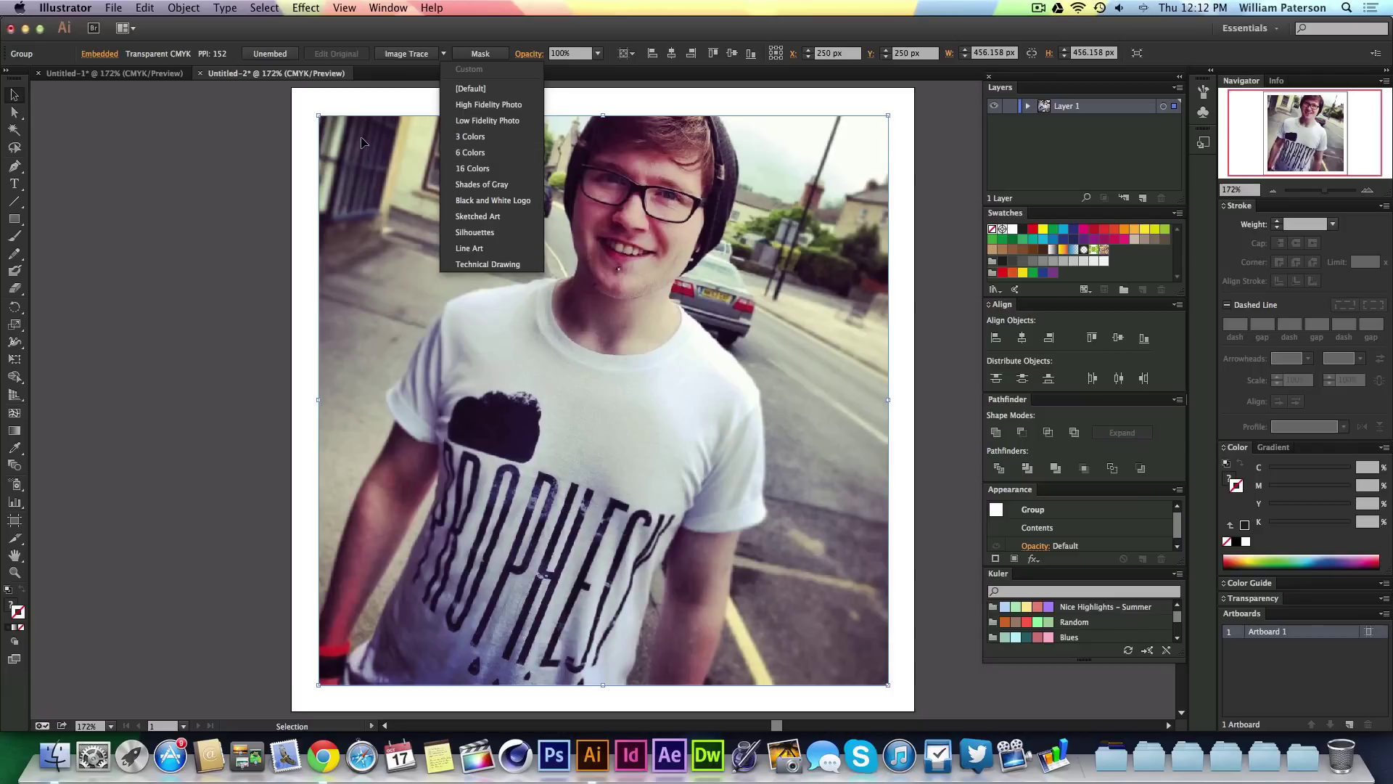
{"action": "left_click", "coordinate": [109, 75]}
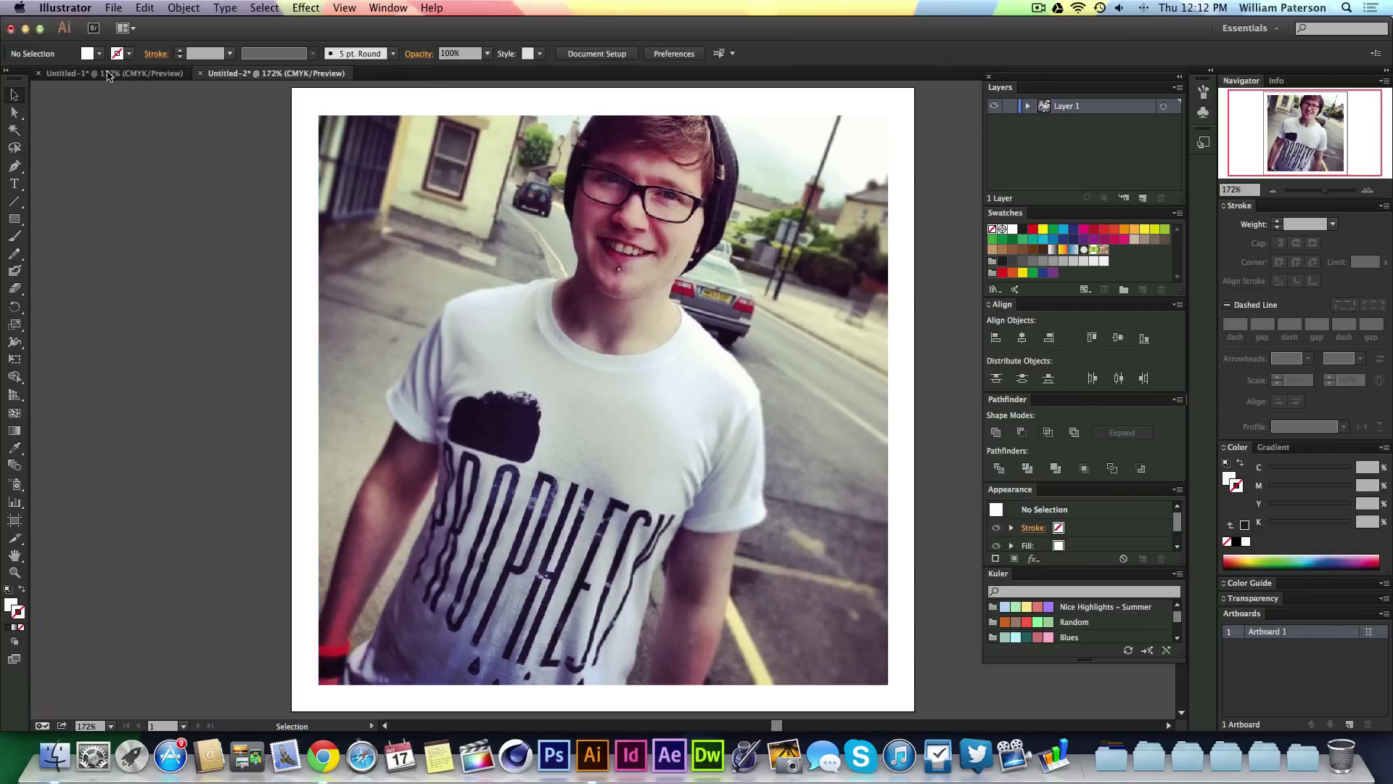
{"action": "left_click", "coordinate": [109, 74]}
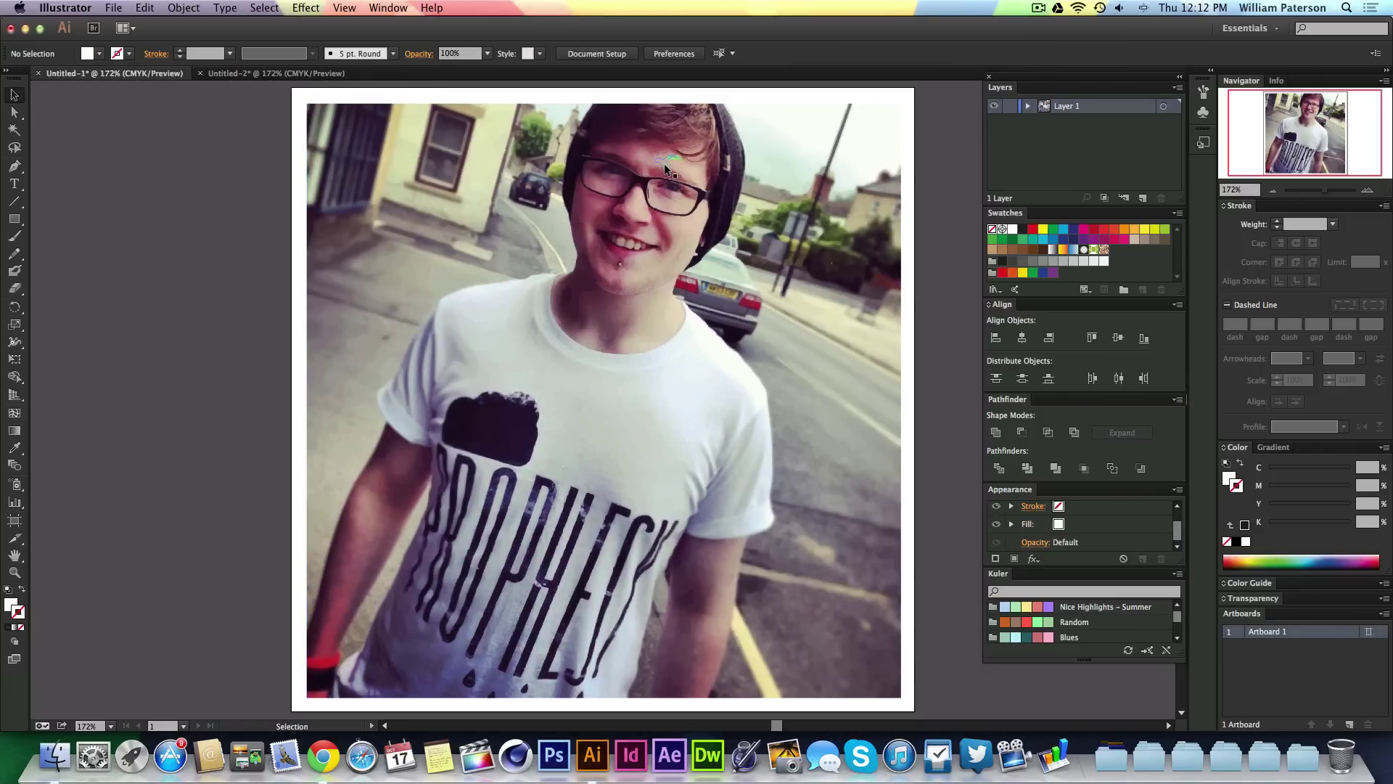
{"action": "left_click", "coordinate": [272, 74]}
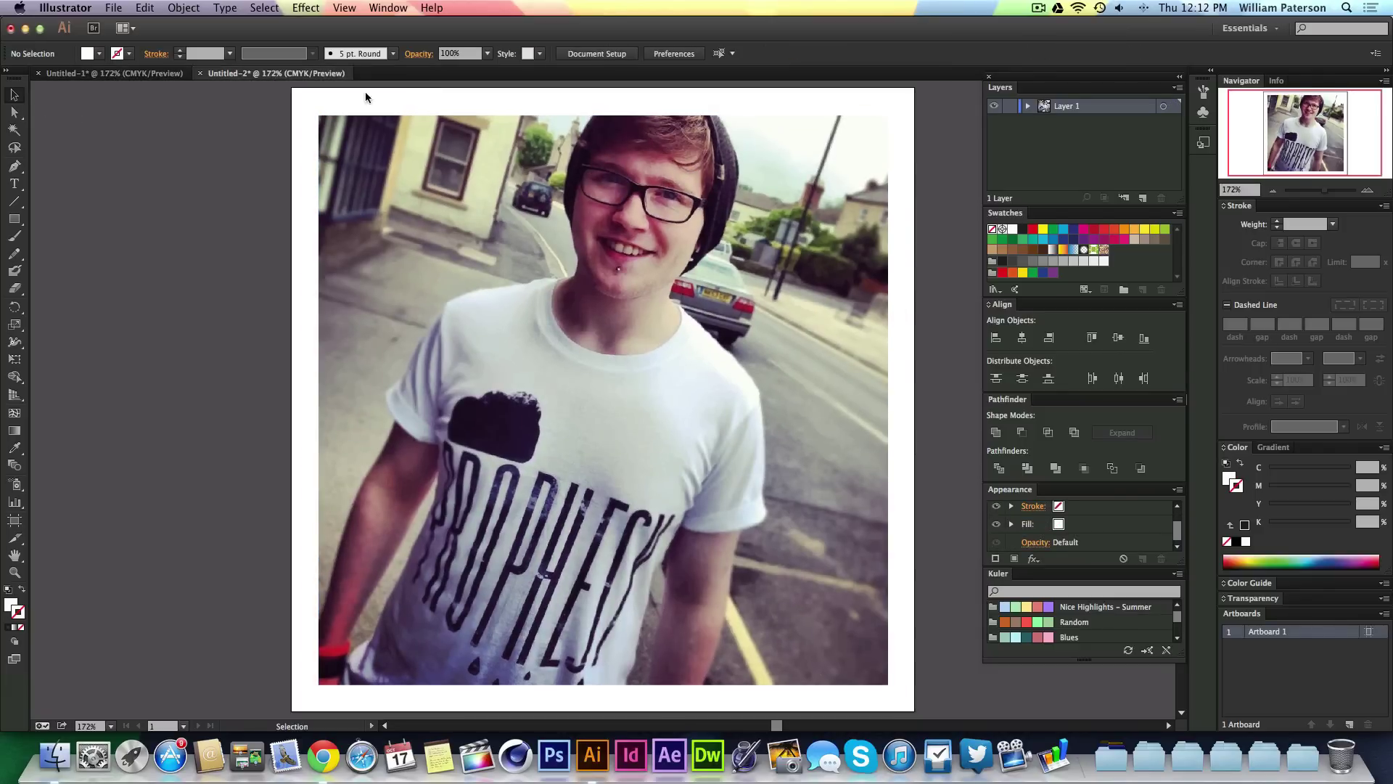
{"action": "left_click", "coordinate": [606, 234]}
{"action": "left_click", "coordinate": [443, 53]}
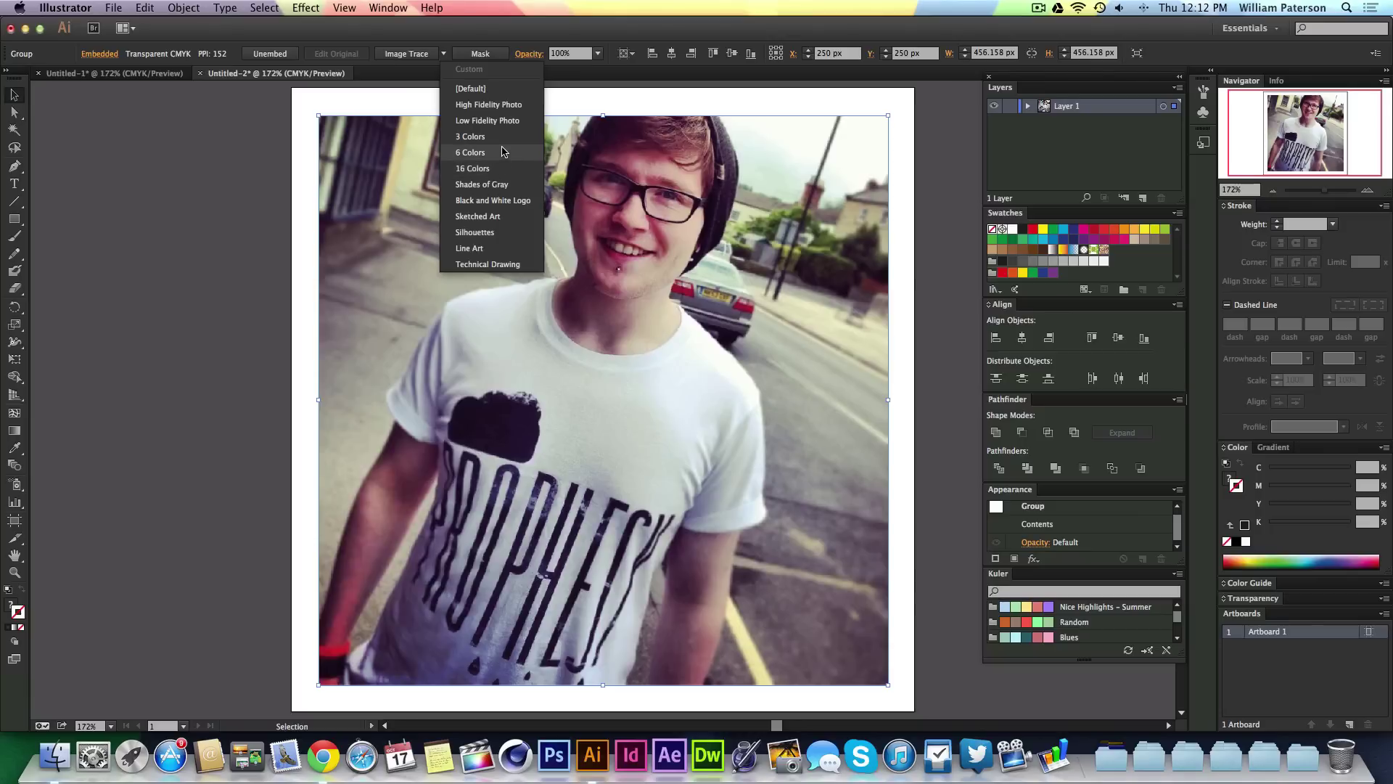
{"action": "left_click", "coordinate": [523, 109]}
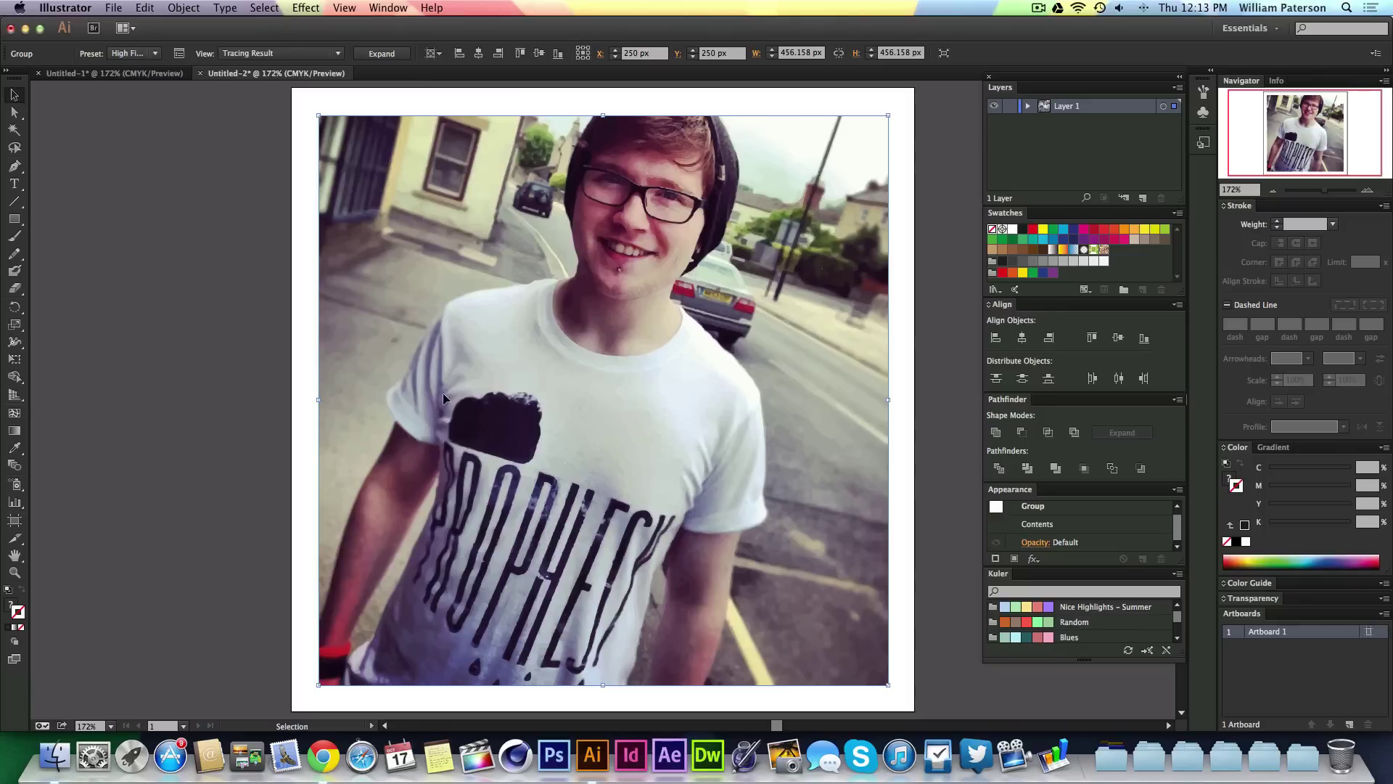
{"action": "key", "text": "z"}
{"action": "left_click_drag", "start_coordinate": [568, 134], "coordinate": [718, 246]}
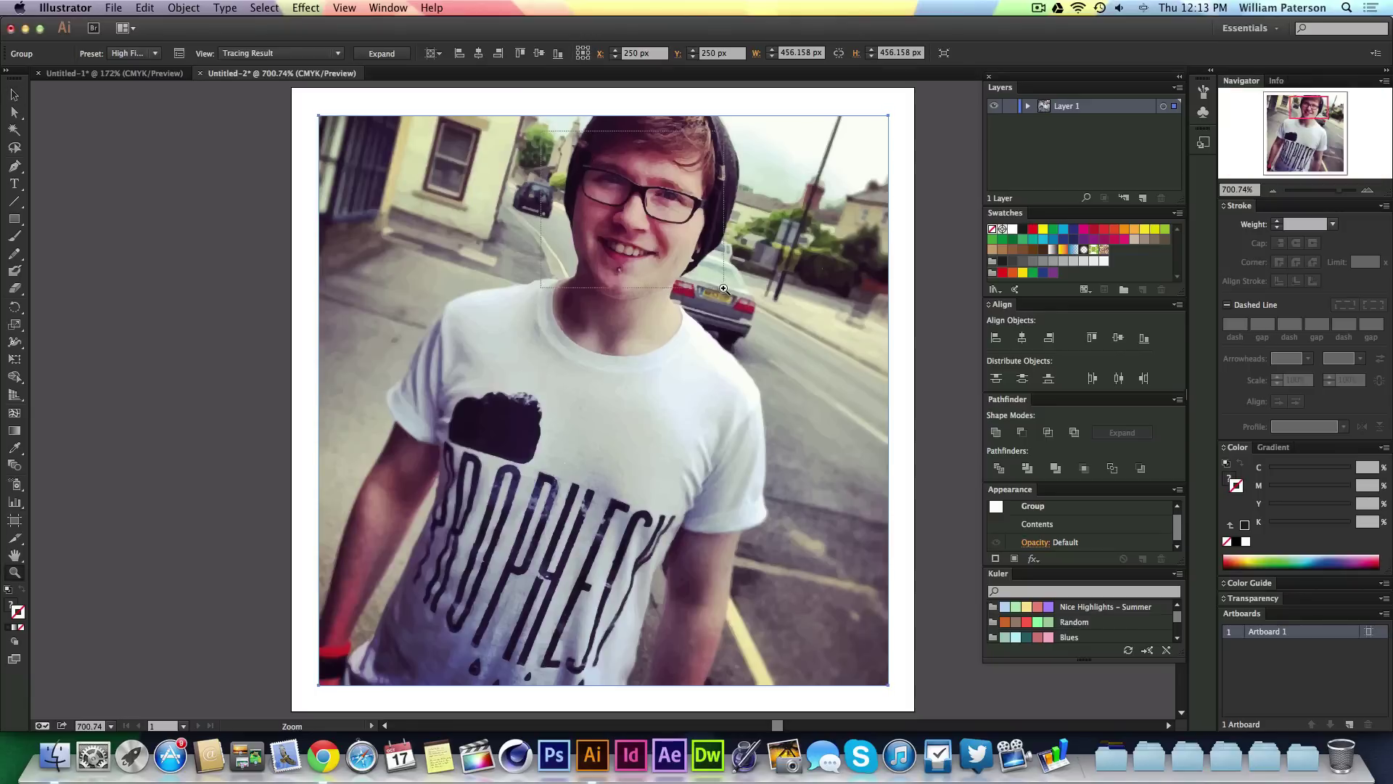
{"action": "left_click_drag", "start_coordinate": [740, 529], "coordinate": [698, 489]}
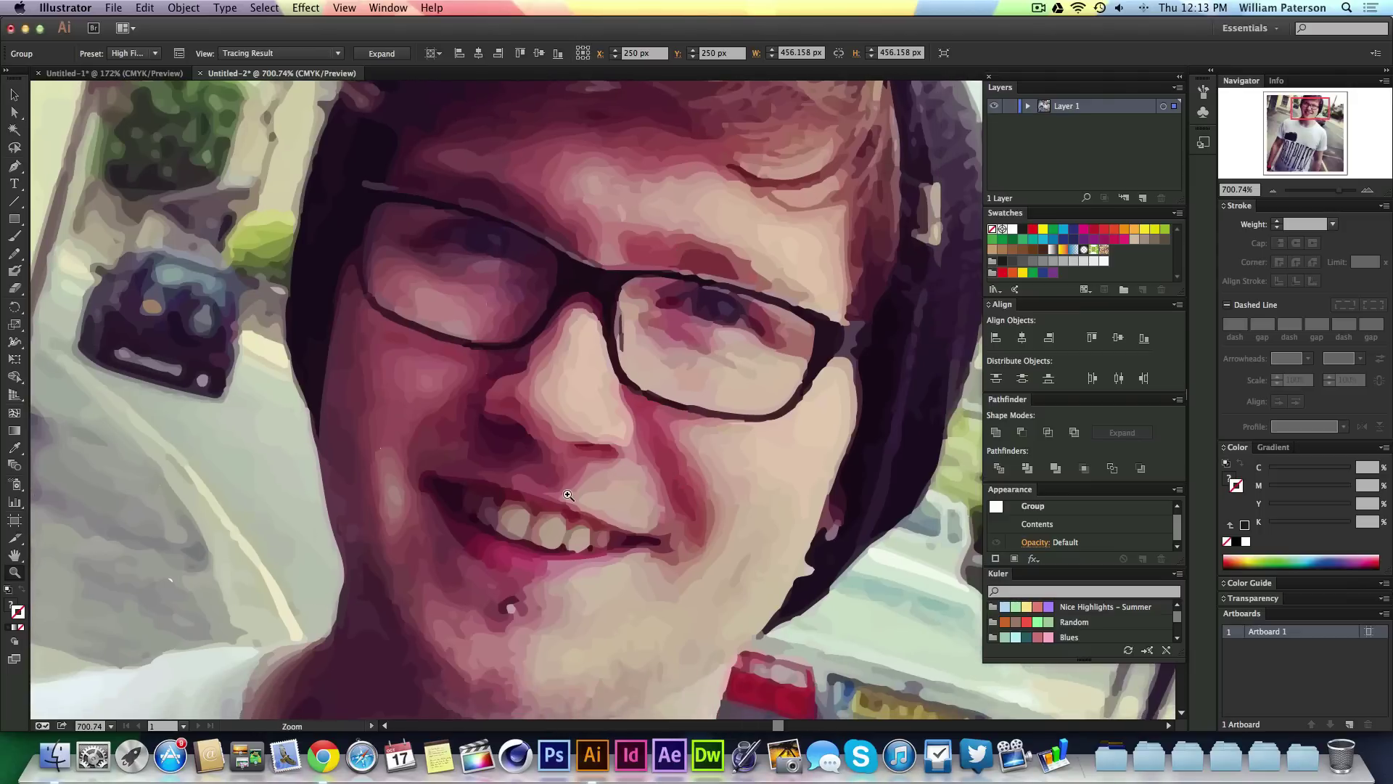
{"action": "left_click_drag", "start_coordinate": [545, 321], "coordinate": [616, 379]}
{"action": "left_click", "coordinate": [559, 329]}
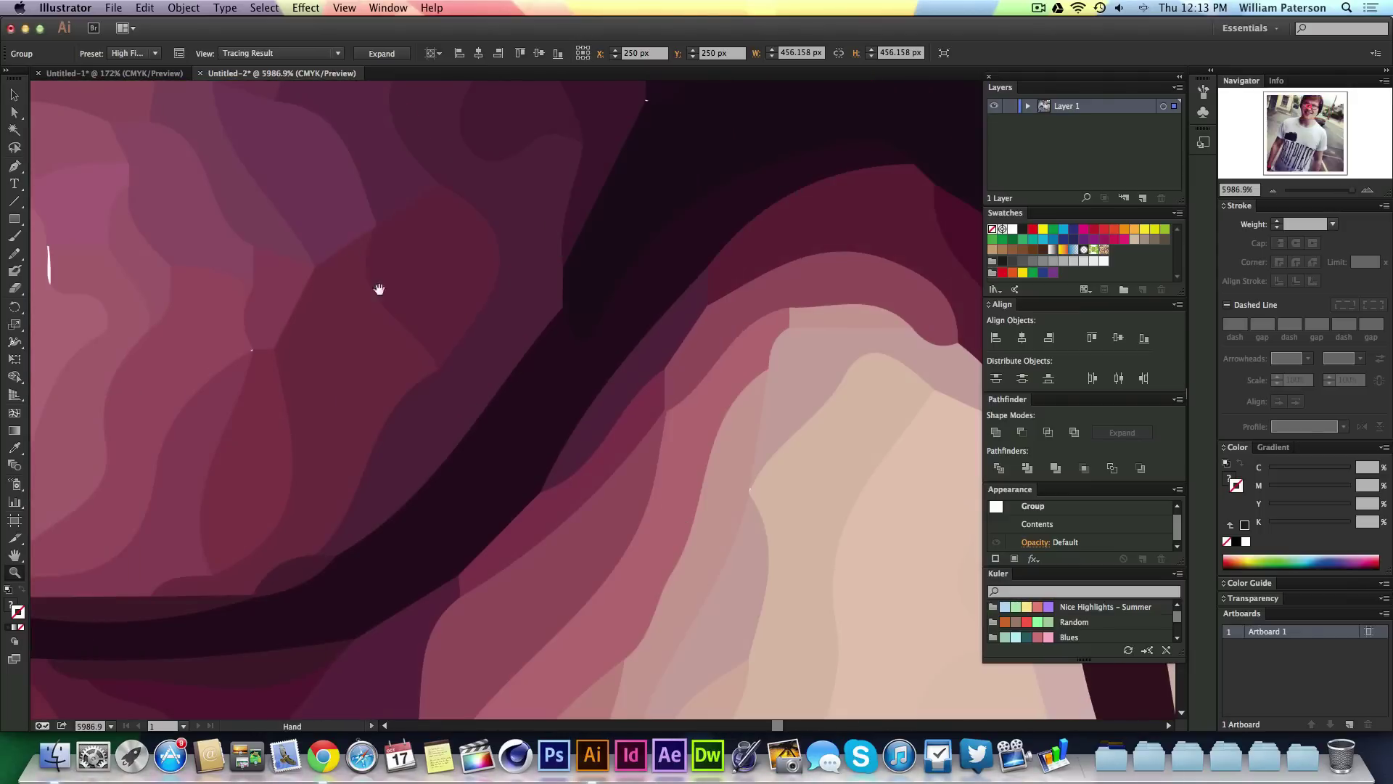
{"action": "left_click_drag", "start_coordinate": [379, 289], "coordinate": [691, 423]}
{"action": "left_click_drag", "start_coordinate": [460, 341], "coordinate": [441, 468]}
{"action": "left_click_drag", "start_coordinate": [541, 342], "coordinate": [457, 589]}
{"action": "left_click_drag", "start_coordinate": [430, 518], "coordinate": [595, 615]}
{"action": "left_click_drag", "start_coordinate": [382, 544], "coordinate": [665, 389]}
{"action": "left_click_drag", "start_coordinate": [438, 597], "coordinate": [735, 350]}
{"action": "left_click_drag", "start_coordinate": [506, 489], "coordinate": [659, 258]}
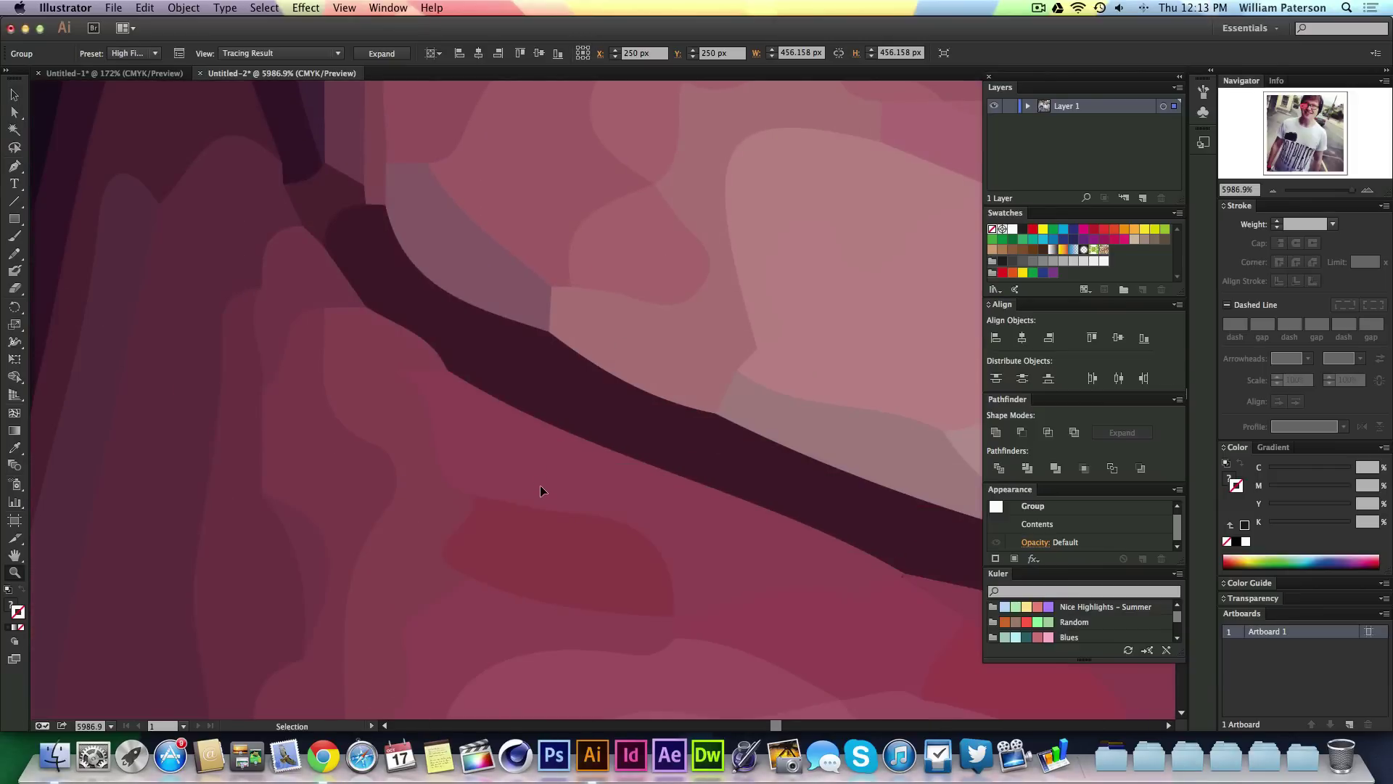
{"action": "key", "text": "super+minus"}
{"action": "key", "text": "super+minus"}
{"action": "key", "text": "super+minus"}
{"action": "key", "text": "super+minus"}
{"action": "key", "text": "super+minus"}
{"action": "key", "text": "super+minus"}
{"action": "key", "text": "z"}
{"action": "key", "text": "super+0"}
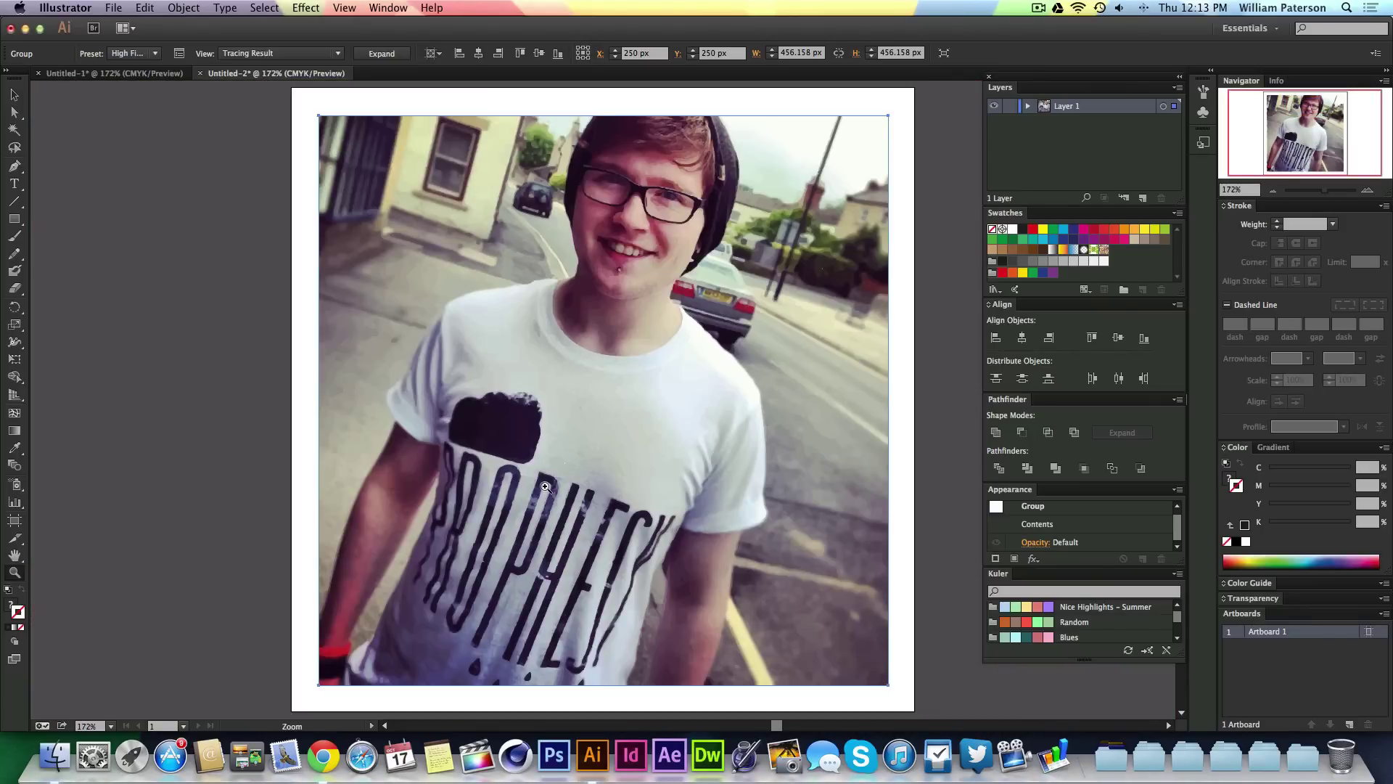
Zoom in on the glasses lens of the traced portrait to inspect detail.
{"action": "left_click_drag", "start_coordinate": [576, 195], "coordinate": [624, 255]}
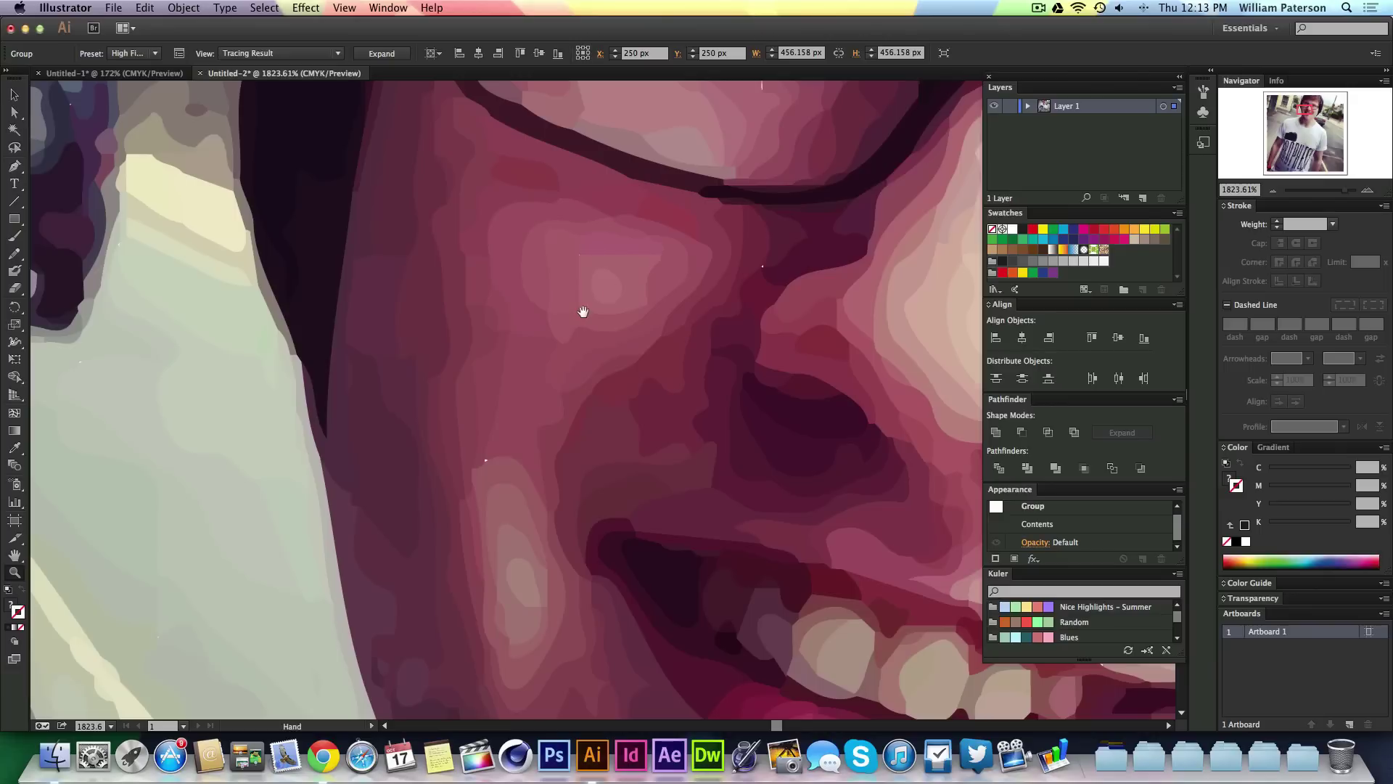
{"action": "left_click_drag", "start_coordinate": [581, 310], "coordinate": [492, 672]}
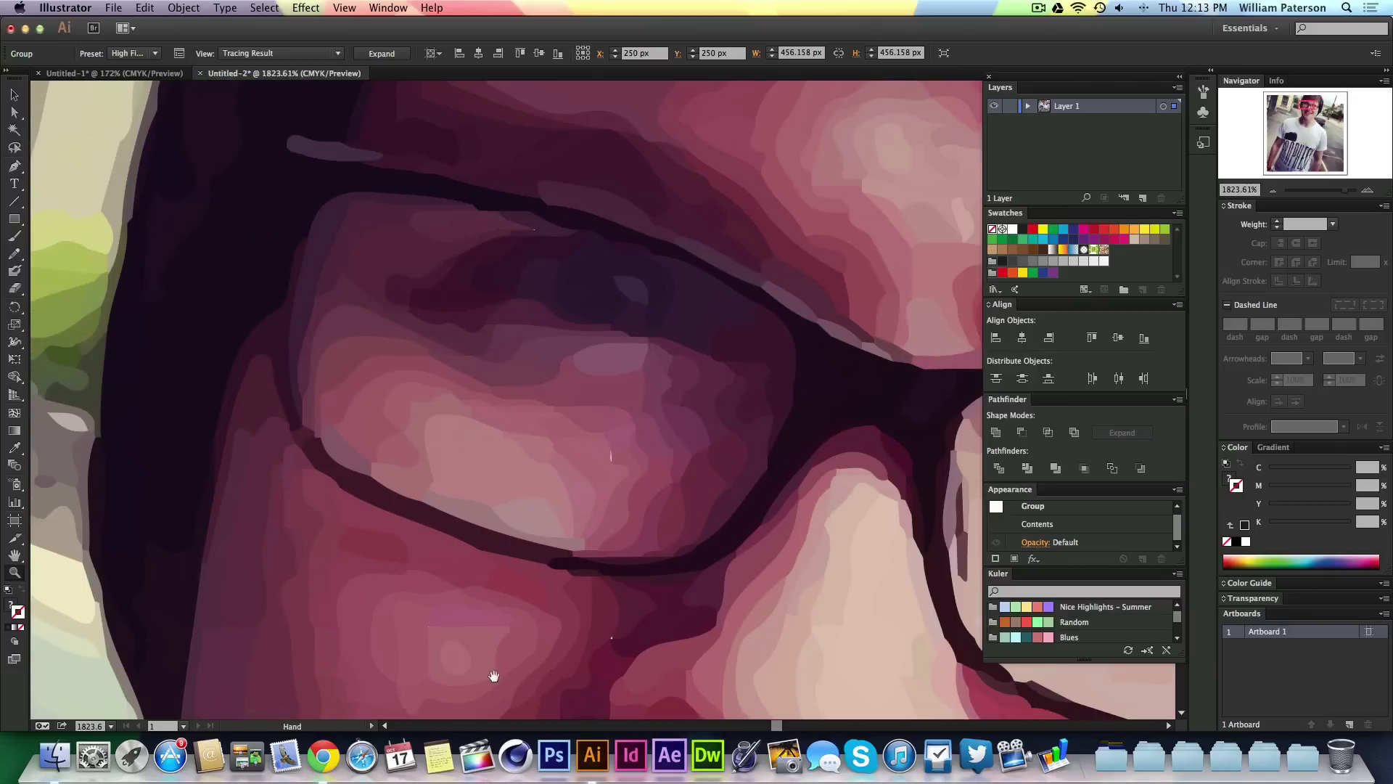
{"action": "left_click", "coordinate": [603, 430]}
{"action": "left_click", "coordinate": [604, 430]}
{"action": "left_click_drag", "start_coordinate": [575, 423], "coordinate": [542, 498]}
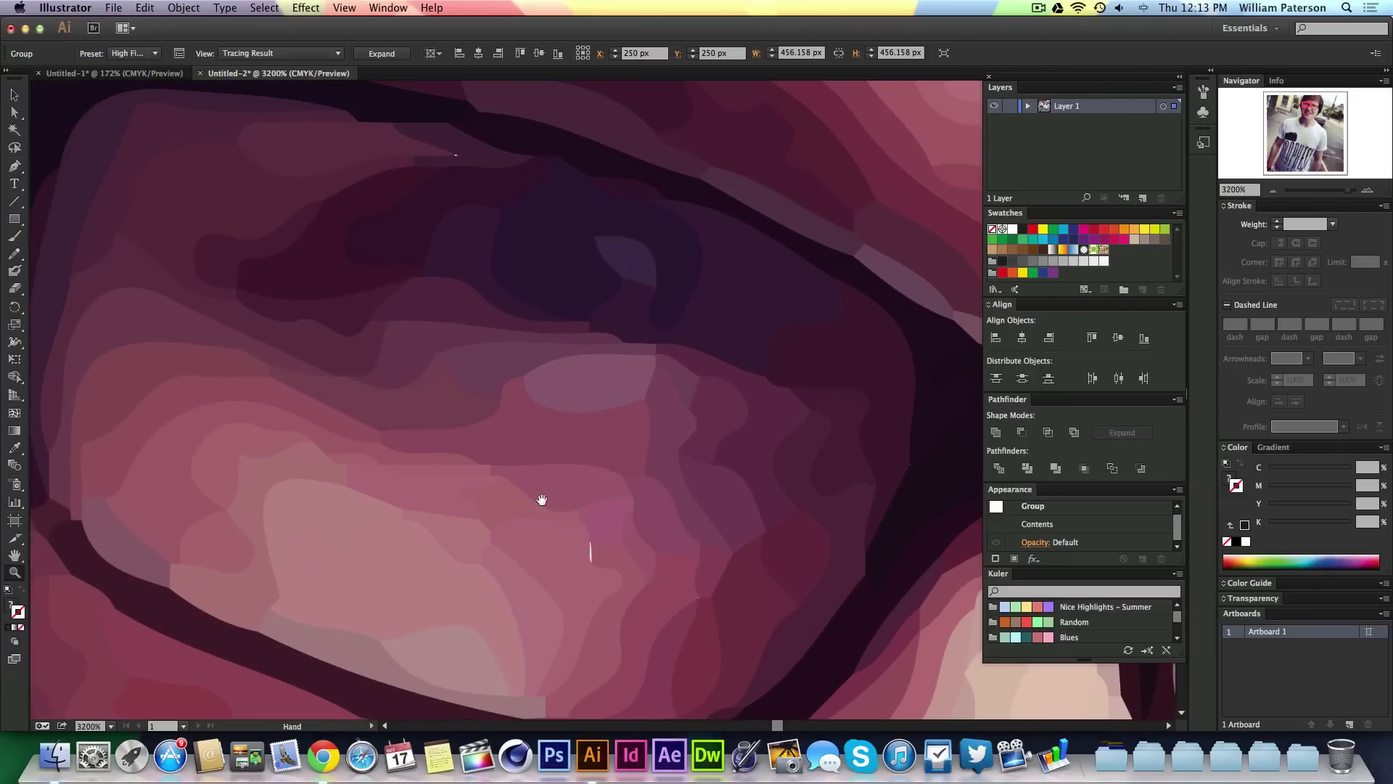
{"action": "left_click", "coordinate": [496, 263], "text": "alt"}
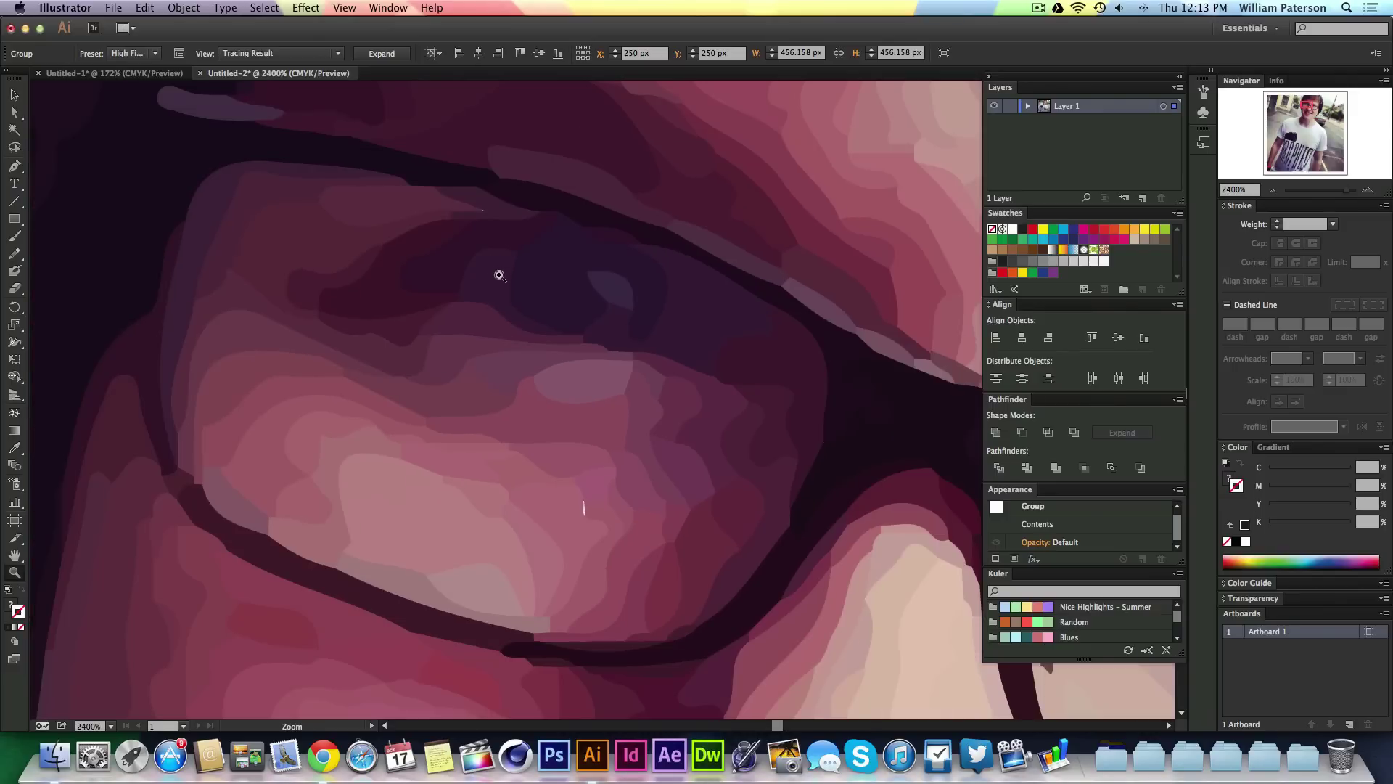
Hide all panels, pan across the glasses and green background, then view at 100%.
{"action": "key", "text": "Tab"}
{"action": "key", "text": "space"}
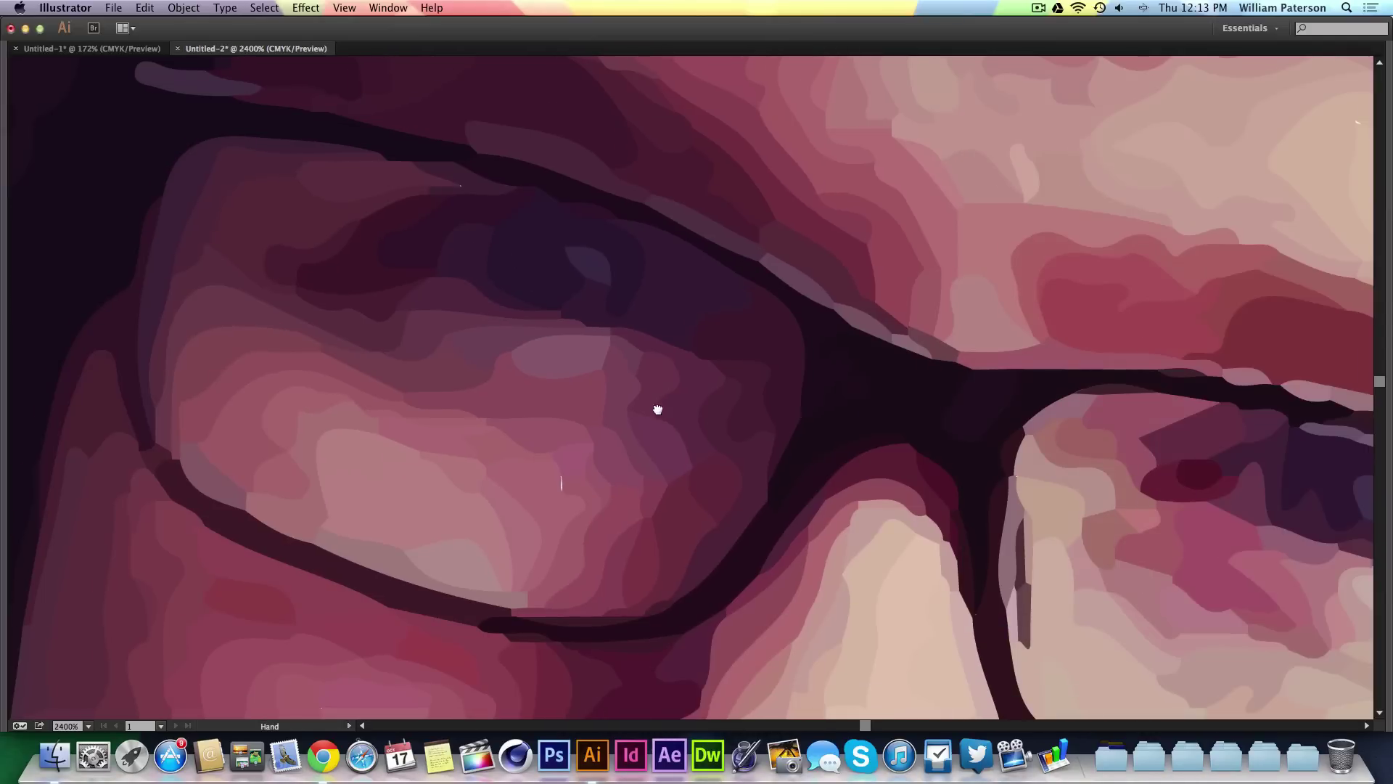
{"action": "left_click_drag", "start_coordinate": [658, 410], "coordinate": [307, 276]}
{"action": "mouse_move", "coordinate": [713, 522]}
{"action": "left_mouse_down"}
{"action": "mouse_move", "coordinate": [711, 457]}
{"action": "mouse_move", "coordinate": [532, 327]}
{"action": "left_mouse_up"}
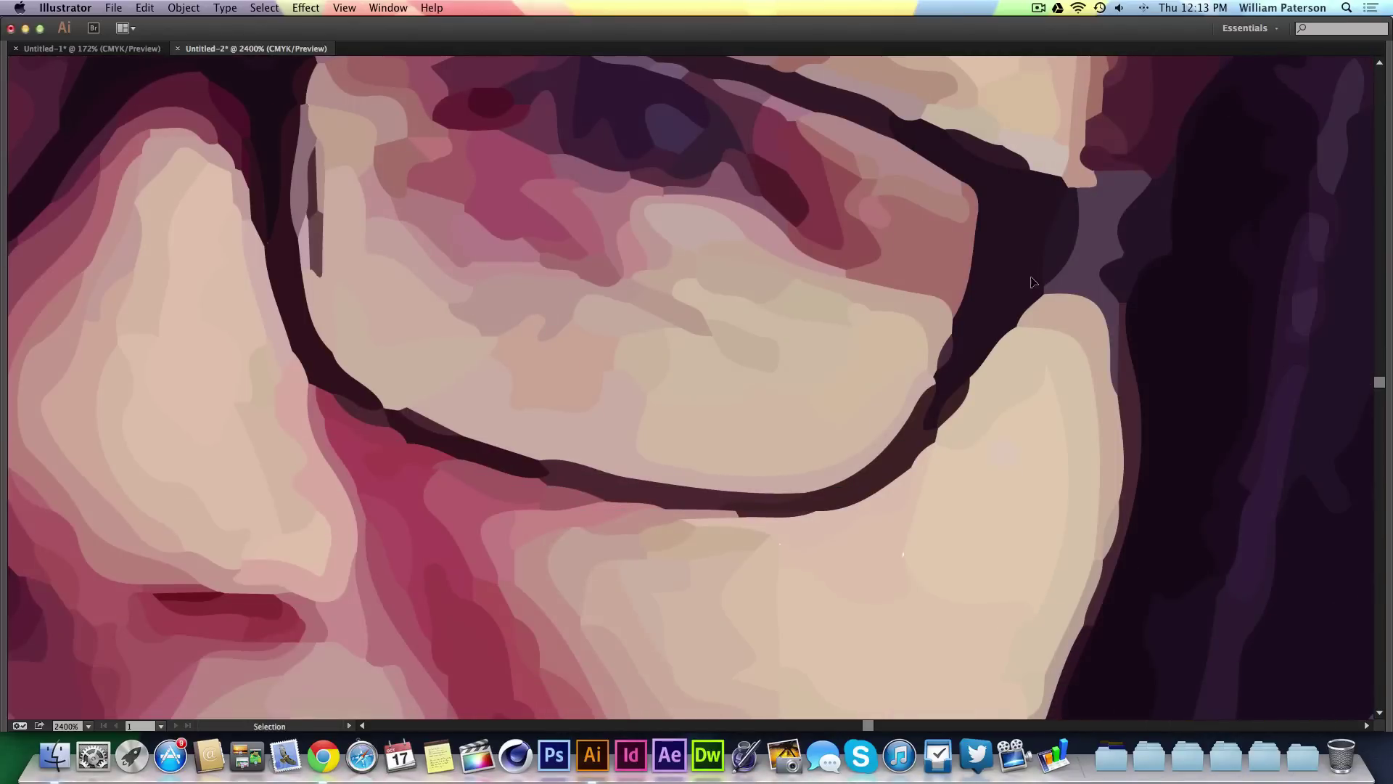
{"action": "key", "text": "space"}
{"action": "left_click_drag", "start_coordinate": [1033, 281], "coordinate": [681, 351]}
{"action": "left_click_drag", "start_coordinate": [764, 365], "coordinate": [659, 376]}
{"action": "left_click_drag", "start_coordinate": [914, 602], "coordinate": [600, 227]}
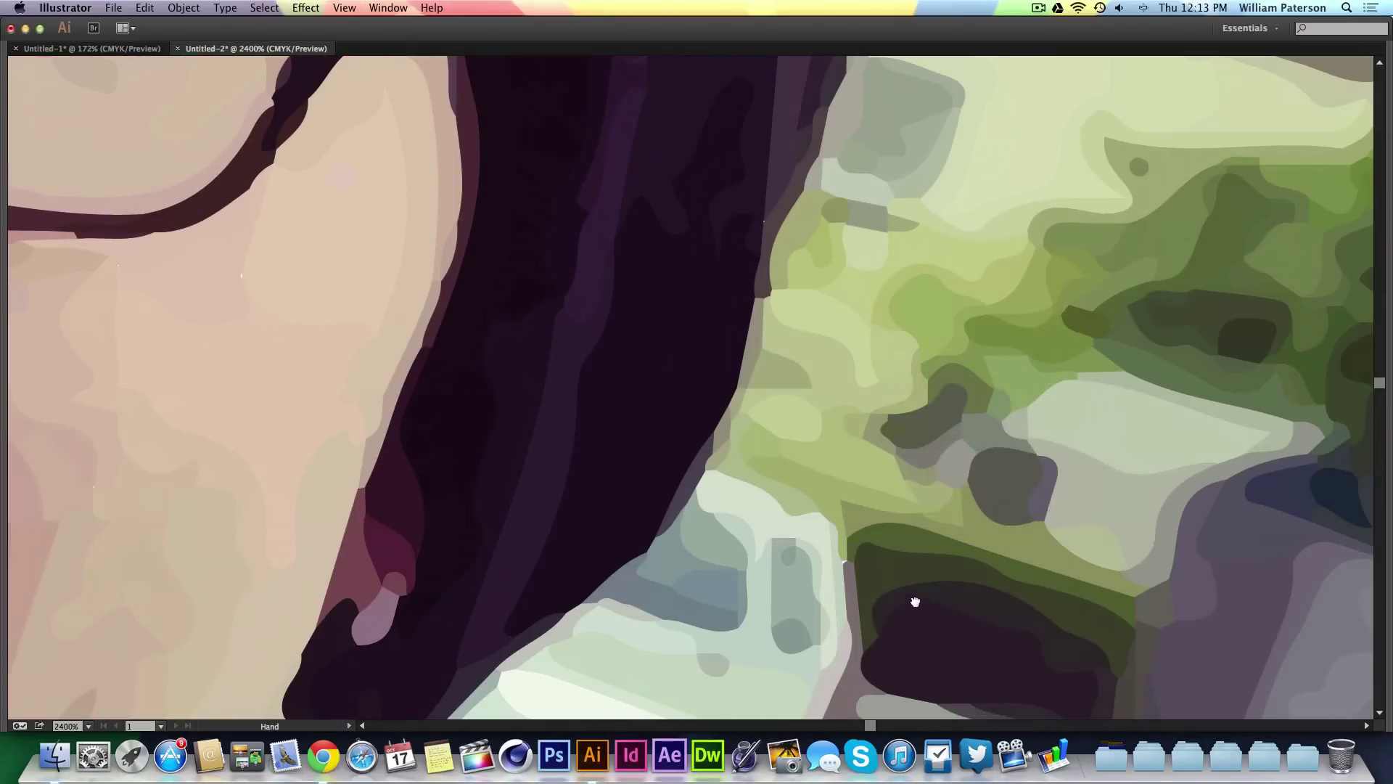
{"action": "left_click_drag", "start_coordinate": [914, 602], "coordinate": [566, 230]}
{"action": "key", "text": "super+1"}
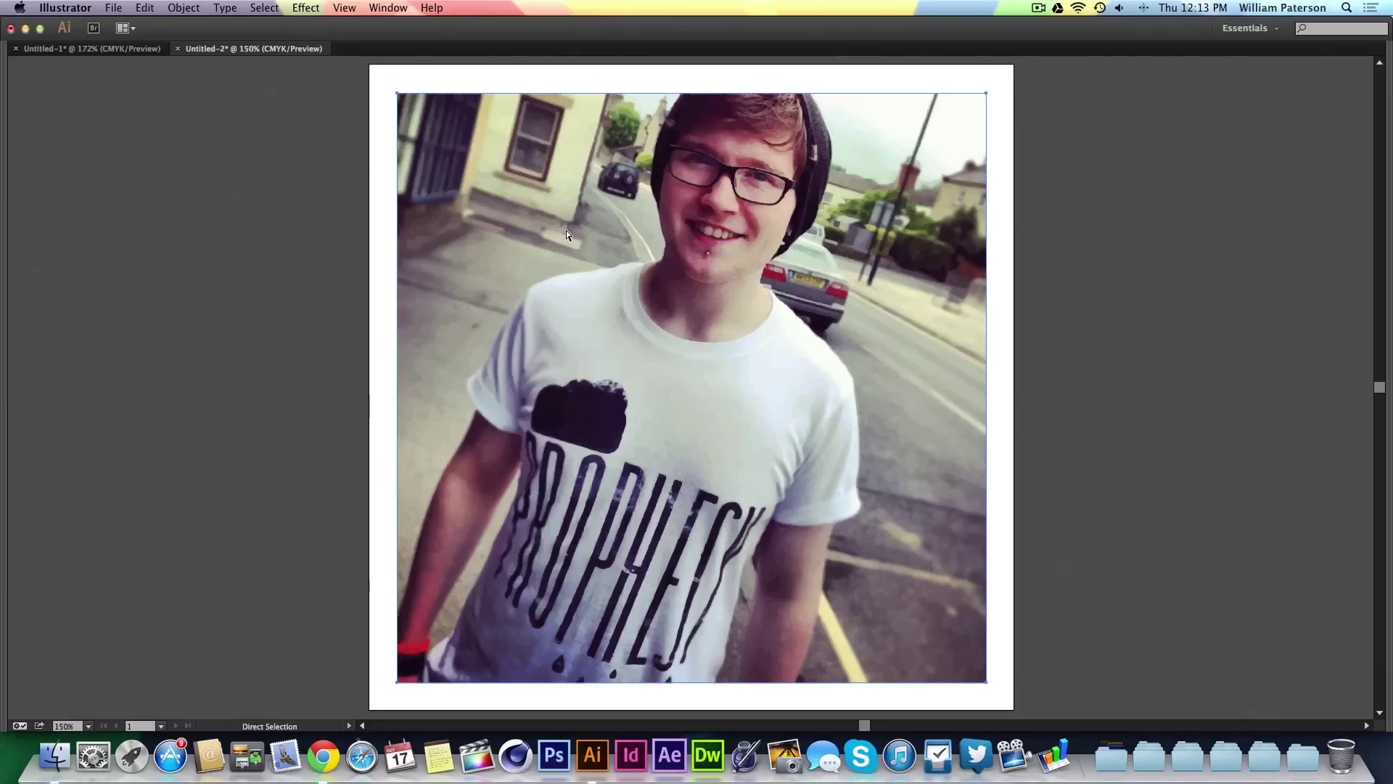
{"action": "key", "text": "v"}
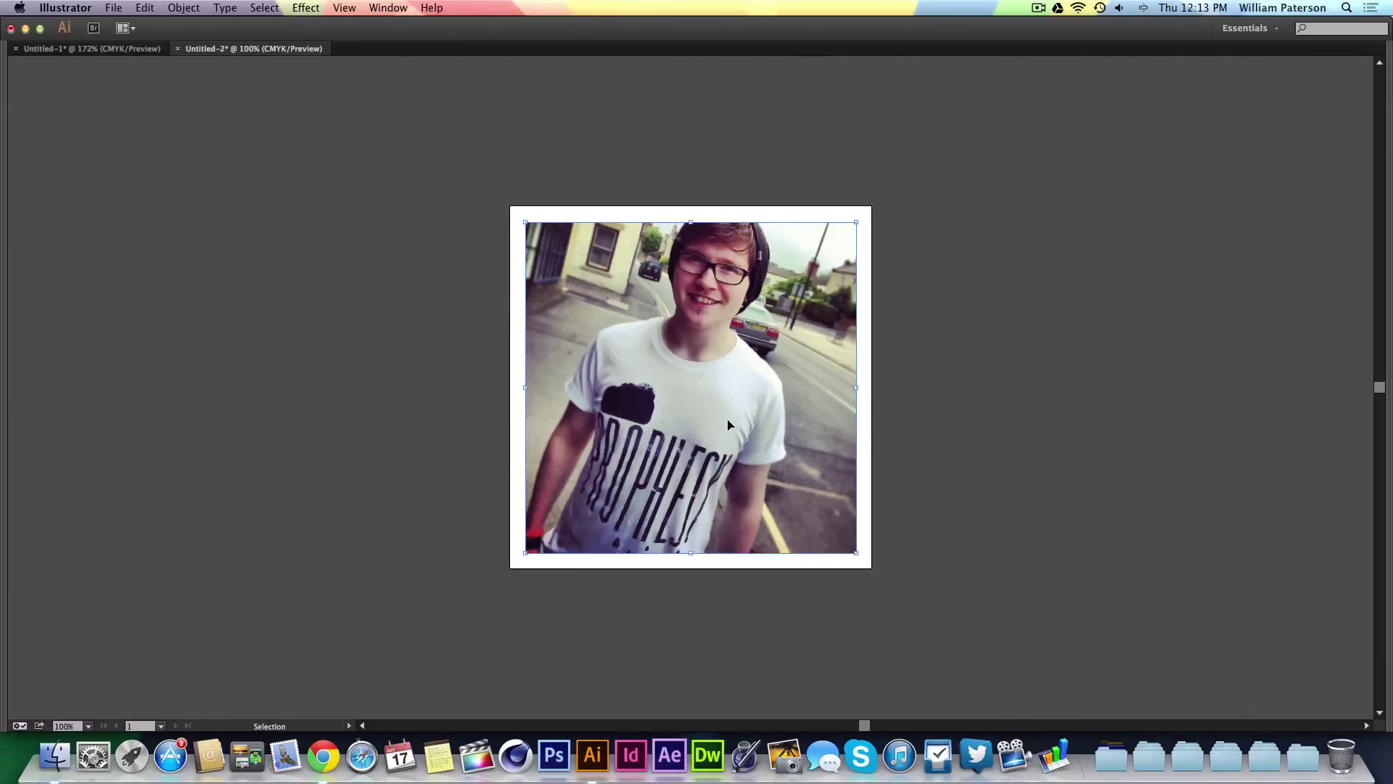
Scale the traced portrait from its centre to 804 × 804 px and restore the panels.
{"action": "left_click_drag", "start_coordinate": [856, 222], "coordinate": [1115, 98]}
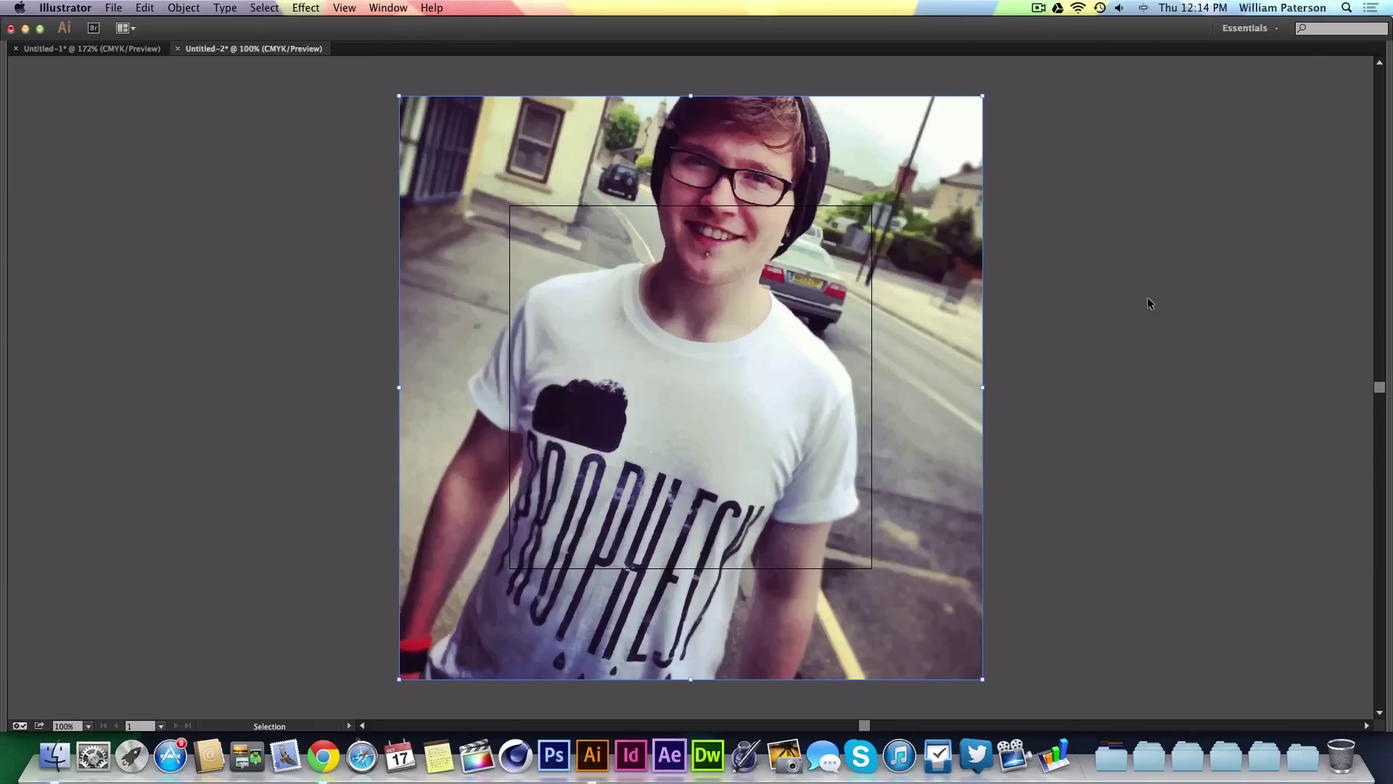
{"action": "key", "text": "Tab"}
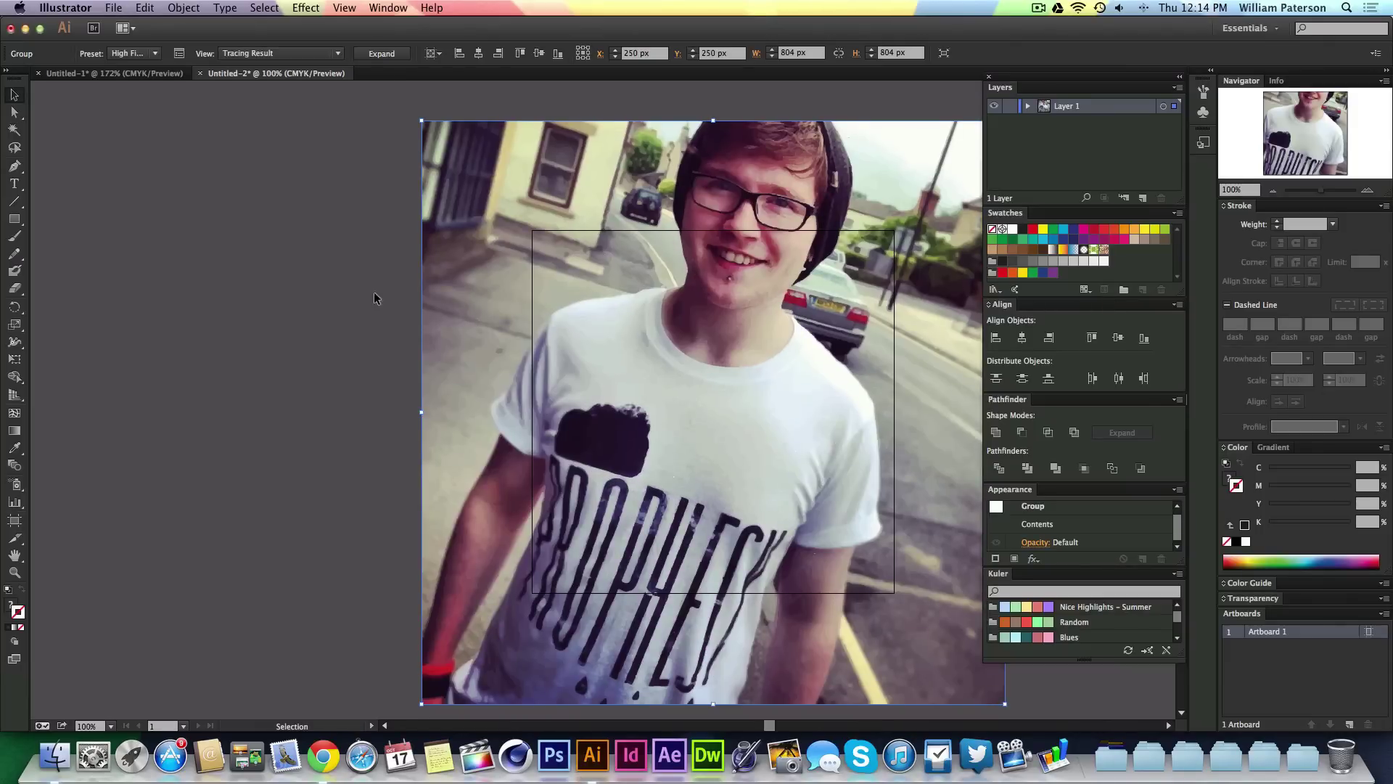
{"action": "left_click", "coordinate": [347, 299]}
{"action": "left_click", "coordinate": [724, 293]}
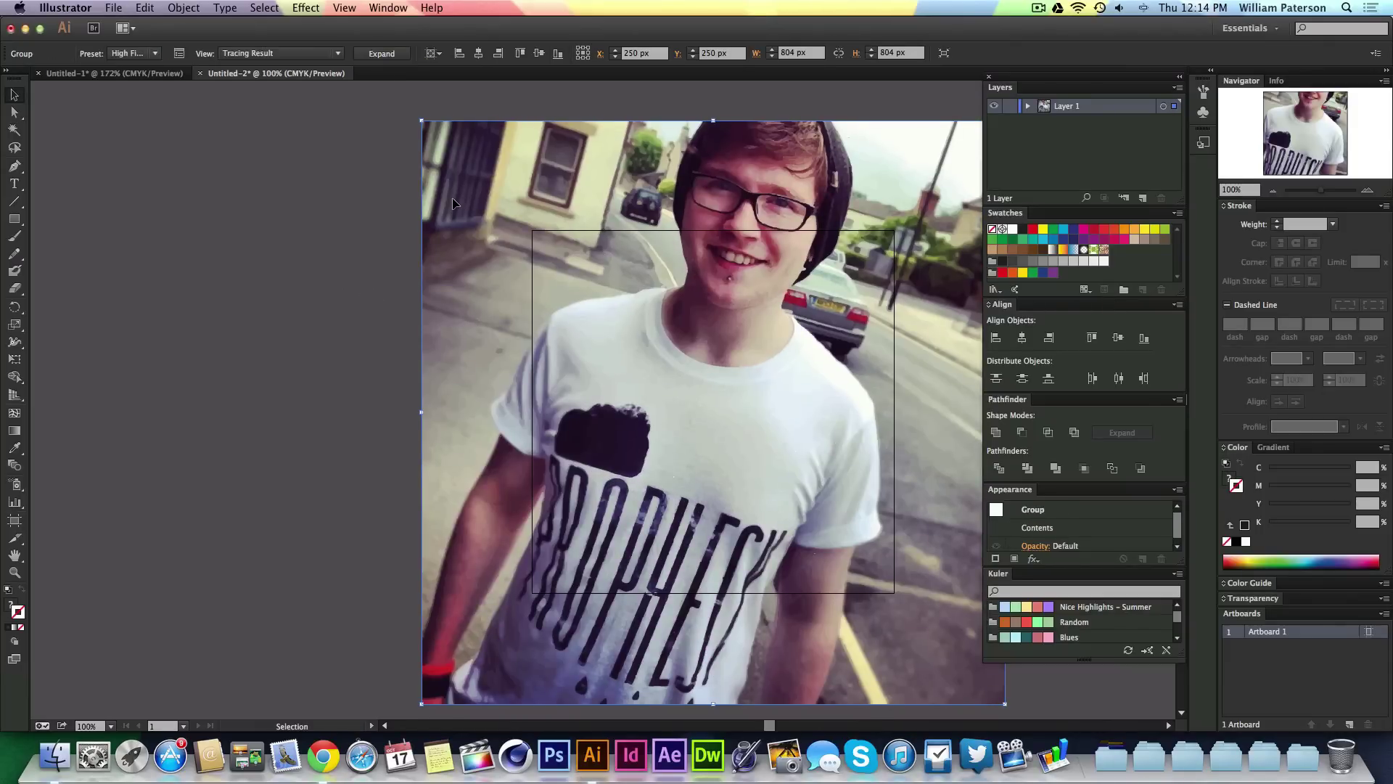
{"action": "scroll", "coordinate": [451, 197], "scroll_direction": "right", "scroll_amount": 5}
{"action": "scroll", "coordinate": [452, 197], "scroll_direction": "down", "scroll_amount": 2}
{"action": "scroll", "coordinate": [451, 197], "scroll_direction": "up", "scroll_amount": 2}
{"action": "scroll", "coordinate": [451, 198], "scroll_direction": "right", "scroll_amount": 1}
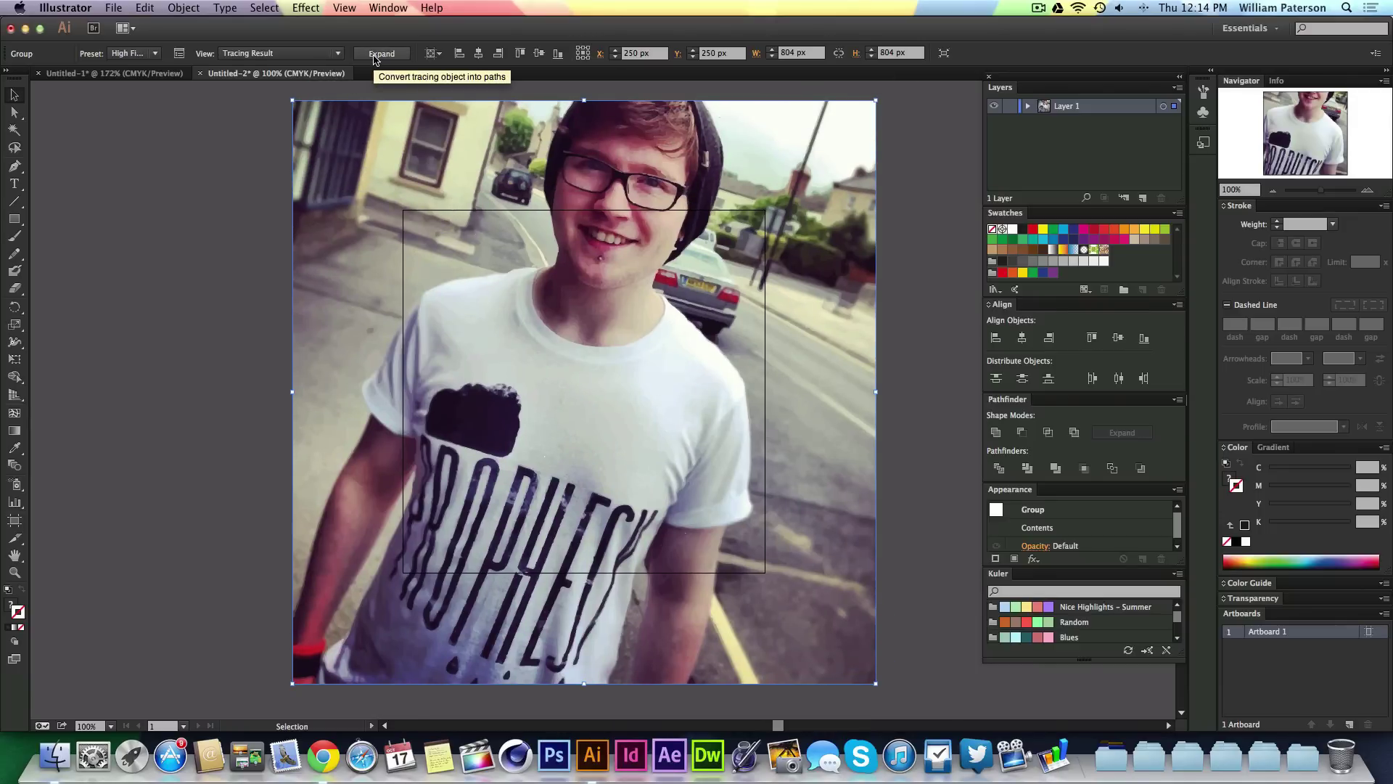
{"action": "left_click", "coordinate": [334, 53]}
{"action": "left_click", "coordinate": [320, 101]}
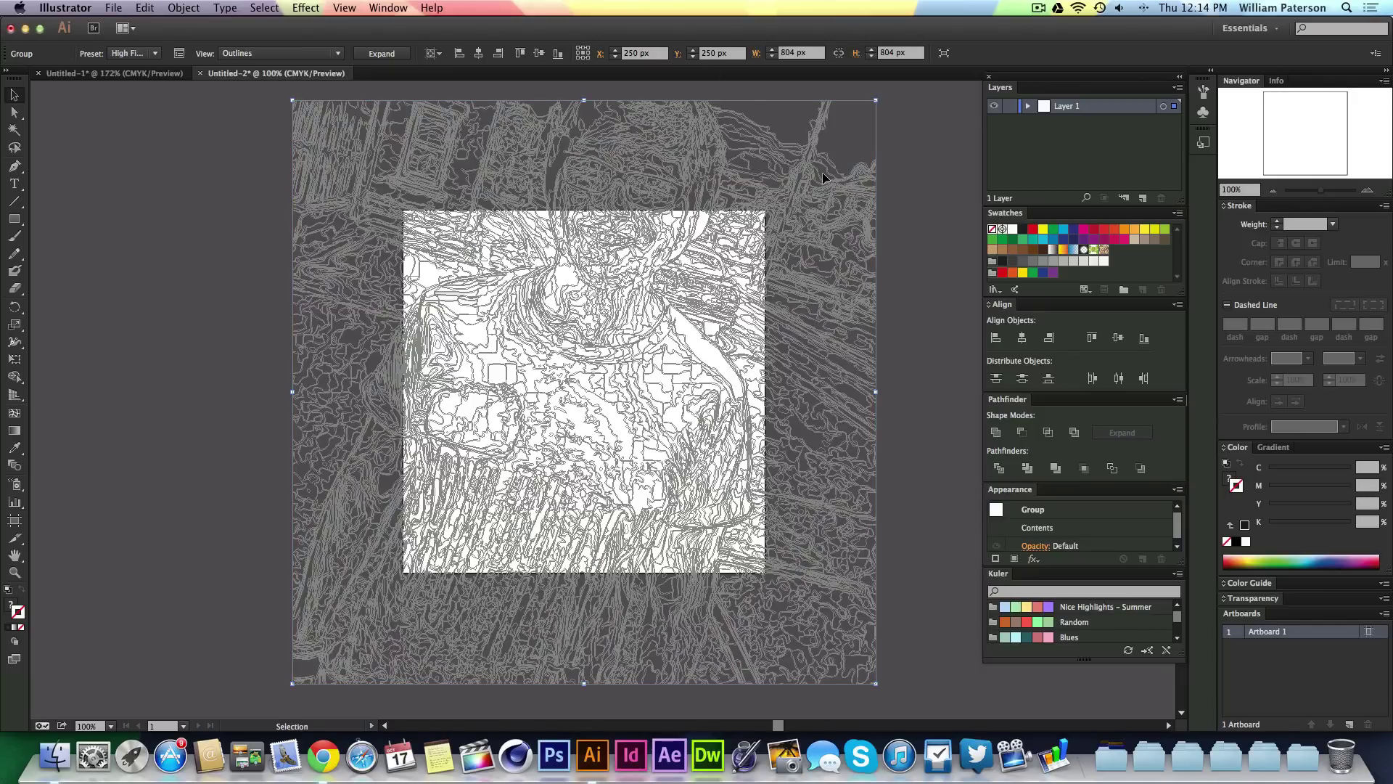
{"action": "left_click", "coordinate": [334, 53]}
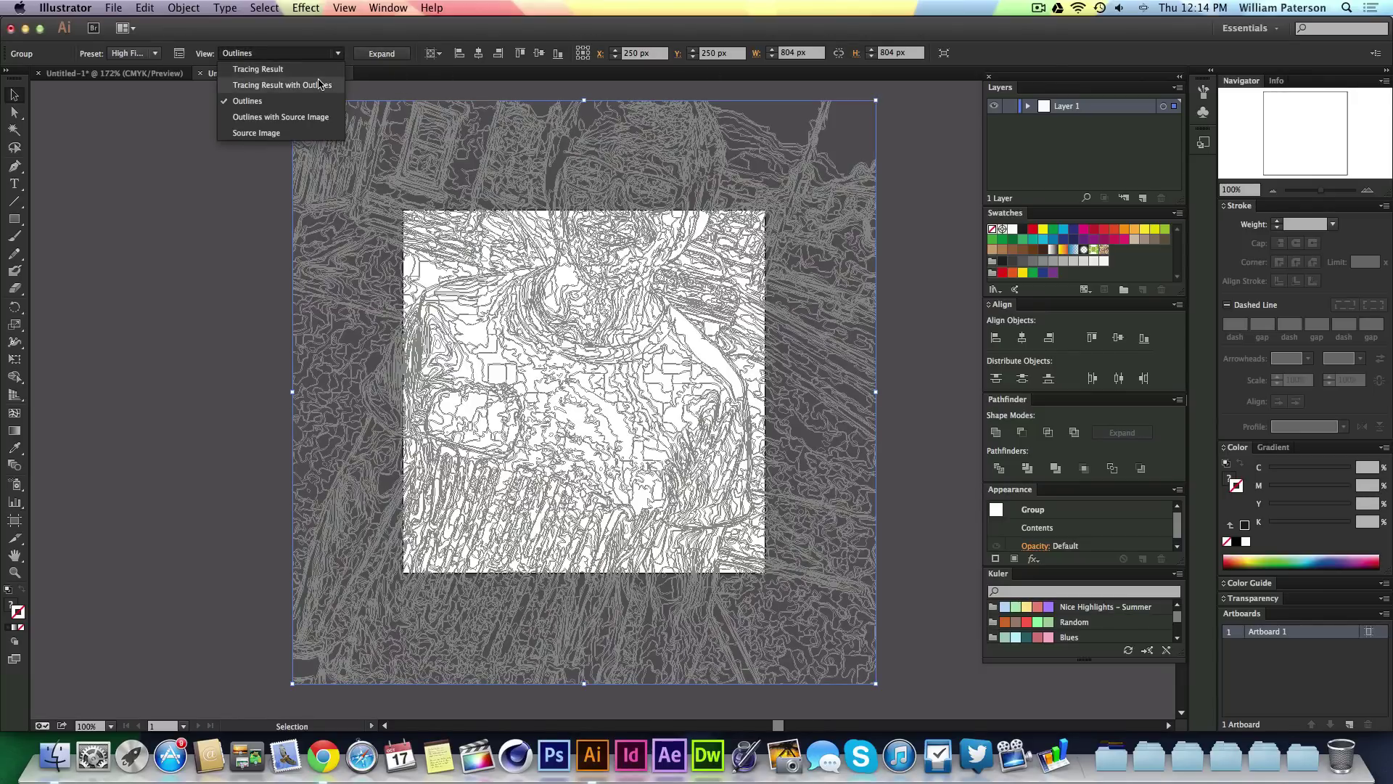
{"action": "left_click", "coordinate": [313, 85]}
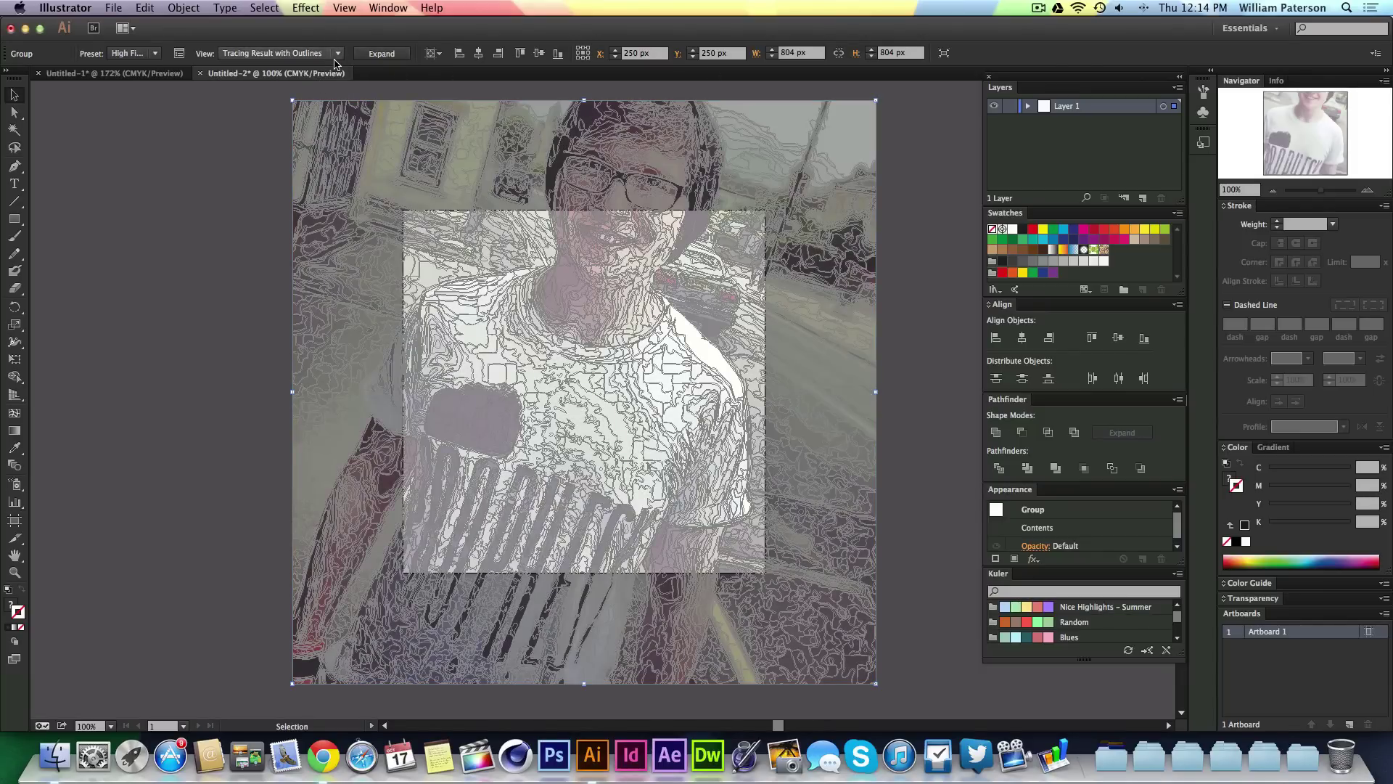
{"action": "left_click", "coordinate": [335, 55]}
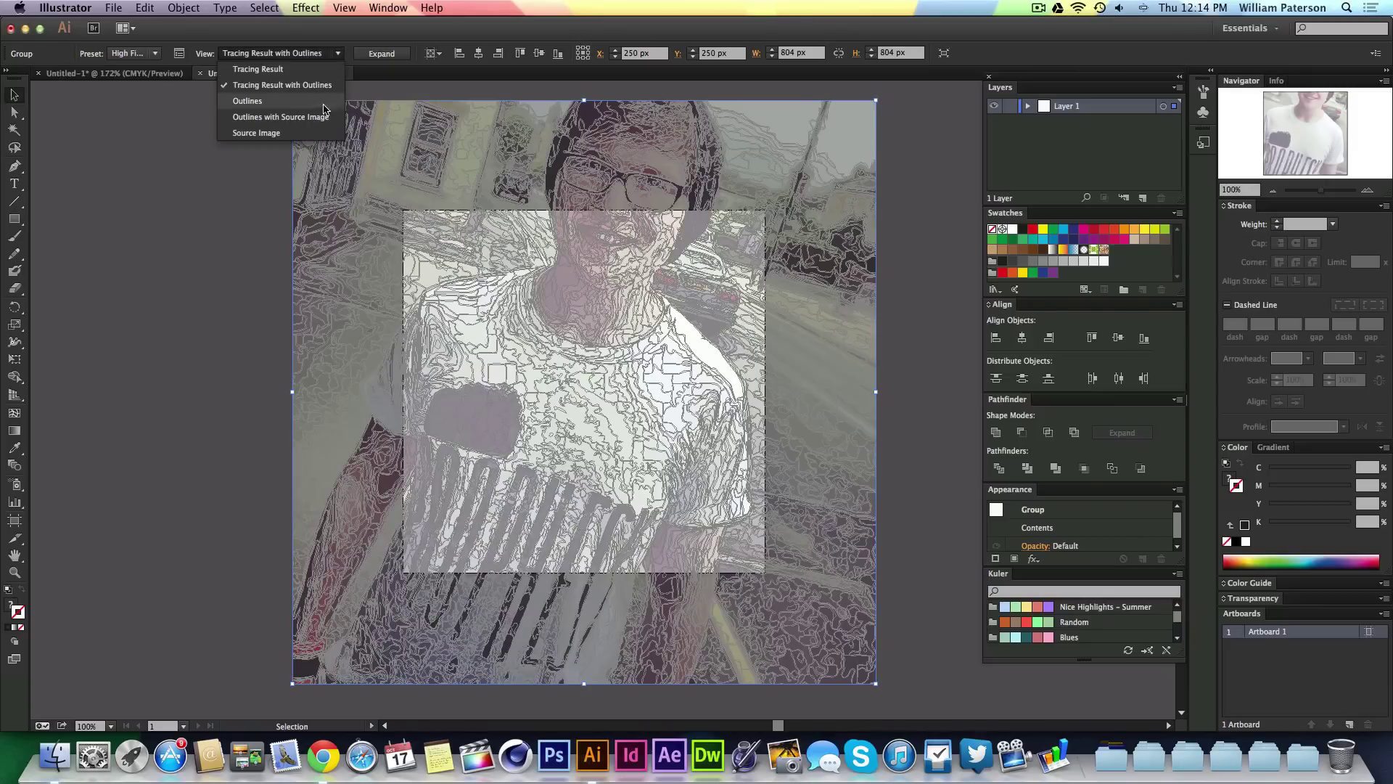
{"action": "left_click", "coordinate": [256, 133]}
{"action": "left_click", "coordinate": [335, 53]}
{"action": "left_click", "coordinate": [246, 63]}
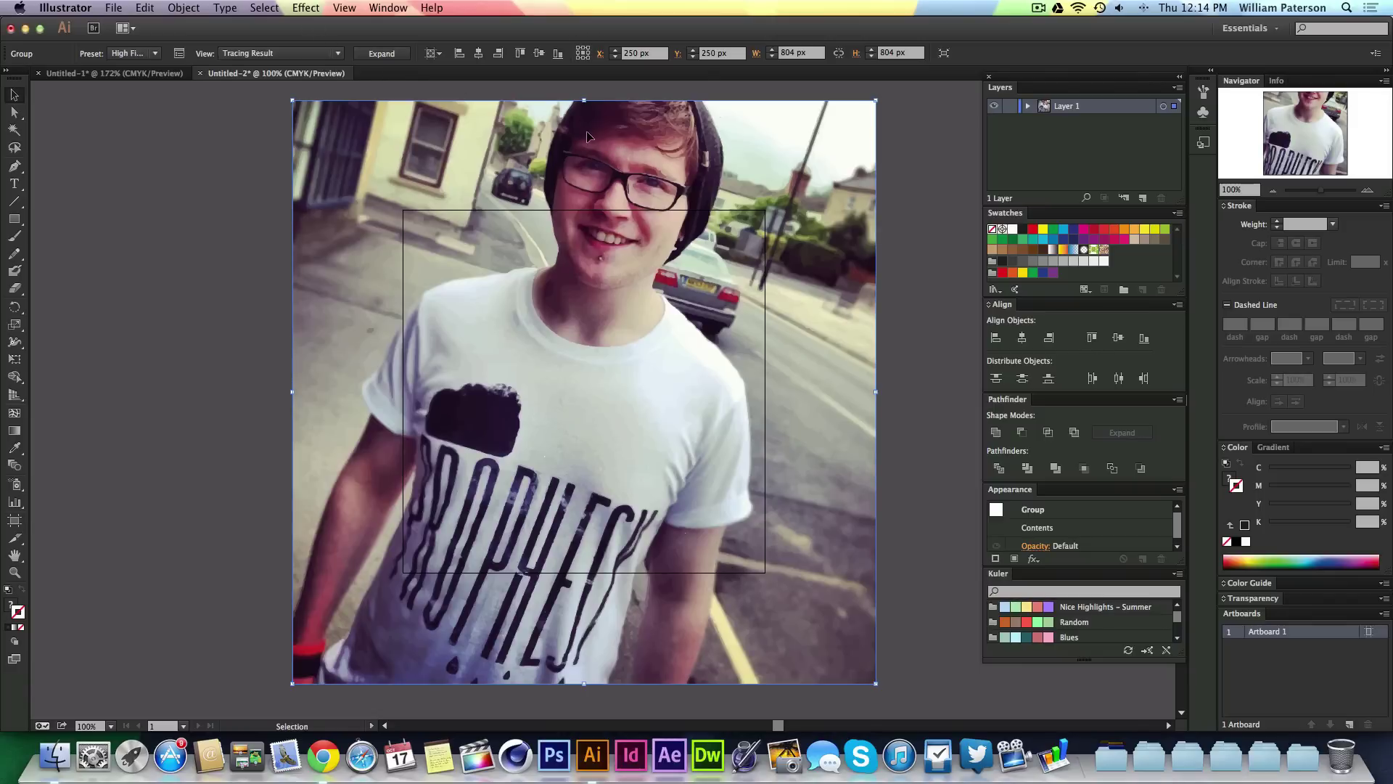
Expand the tracing into editable vector paths.
{"action": "left_click", "coordinate": [383, 53]}
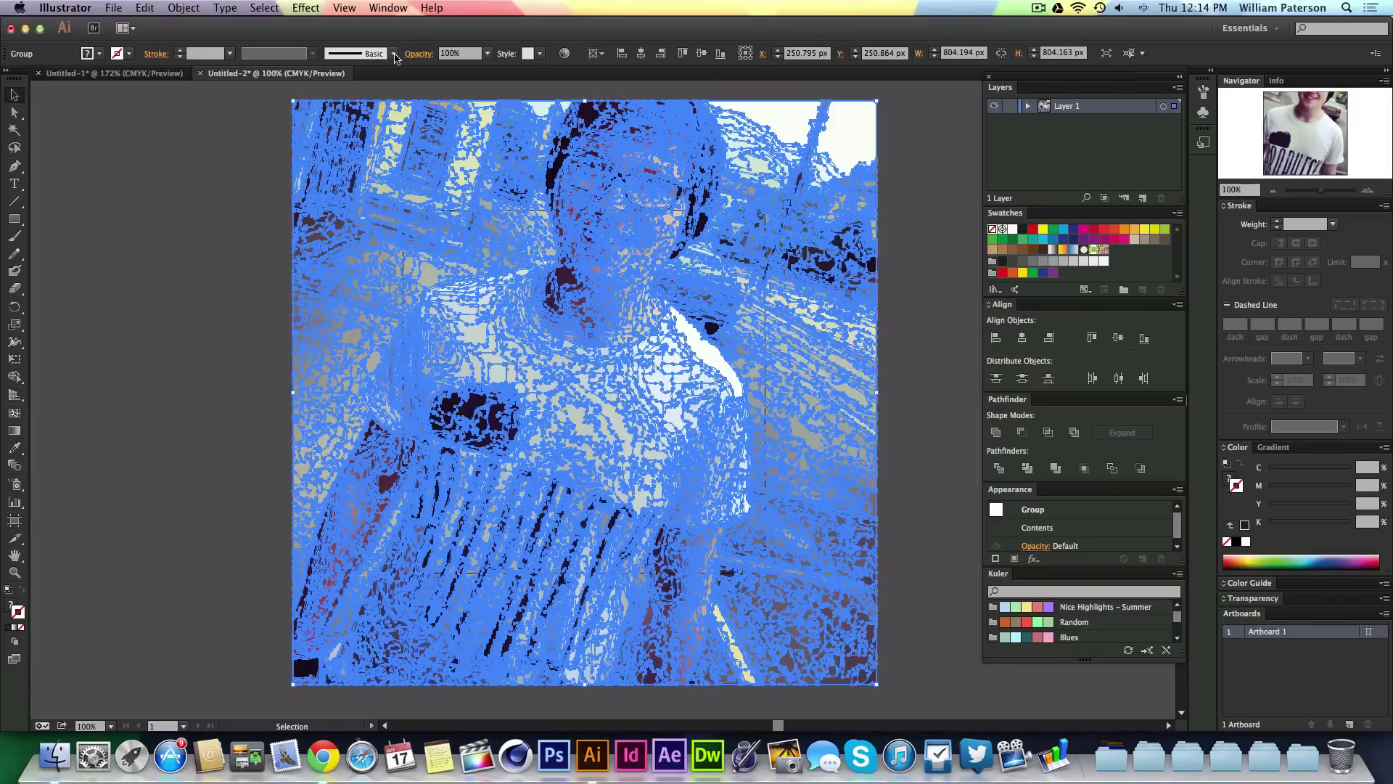
{"action": "key", "text": "super+z"}
{"action": "key", "text": "super+shift+z"}
Scale the expanded artwork down to about 444 px and fit the artboard in the window.
{"action": "mouse_move", "coordinate": [876, 101]}
{"action": "left_mouse_down"}
{"action": "mouse_move", "coordinate": [883, 110]}
{"action": "mouse_move", "coordinate": [746, 232]}
{"action": "left_mouse_up"}
{"action": "left_click", "coordinate": [850, 246]}
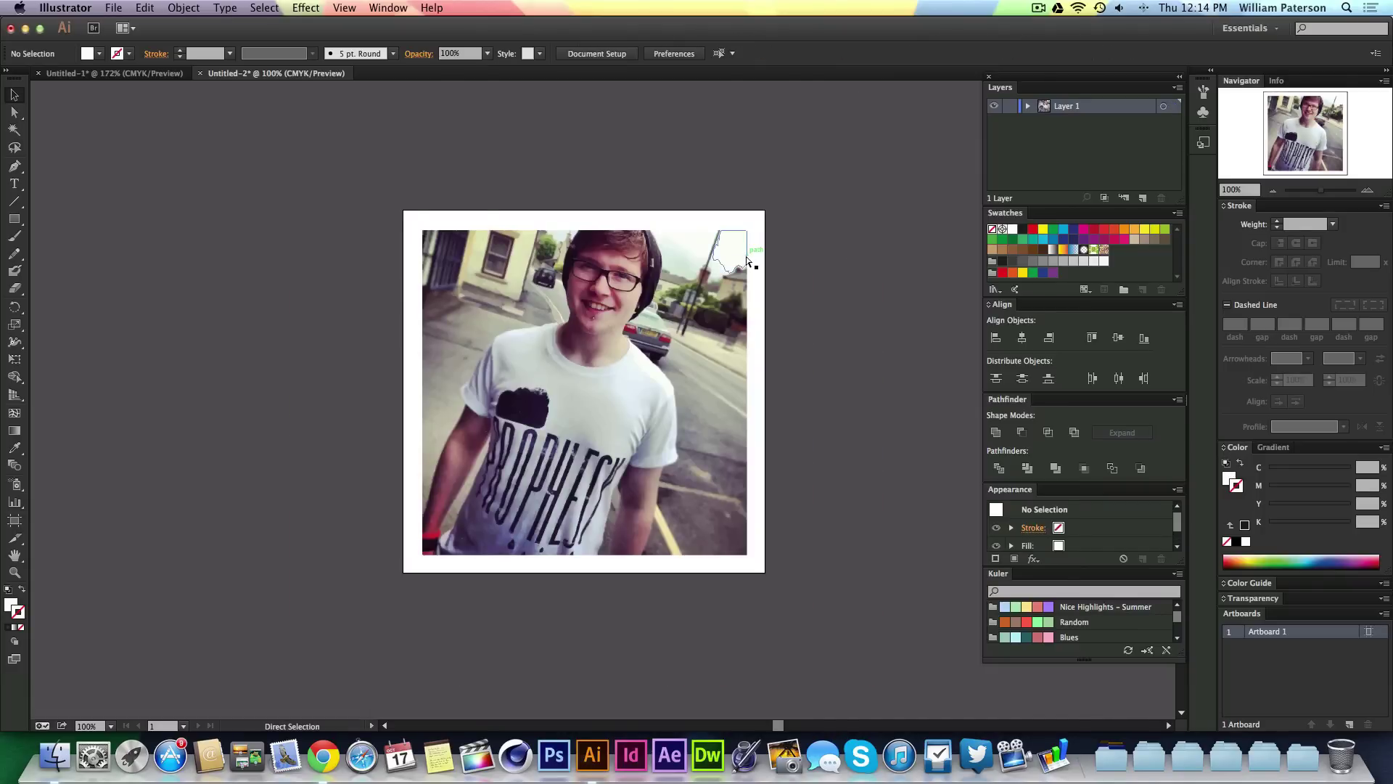
{"action": "scroll", "coordinate": [746, 256], "scroll_direction": "up", "scroll_amount": 3}
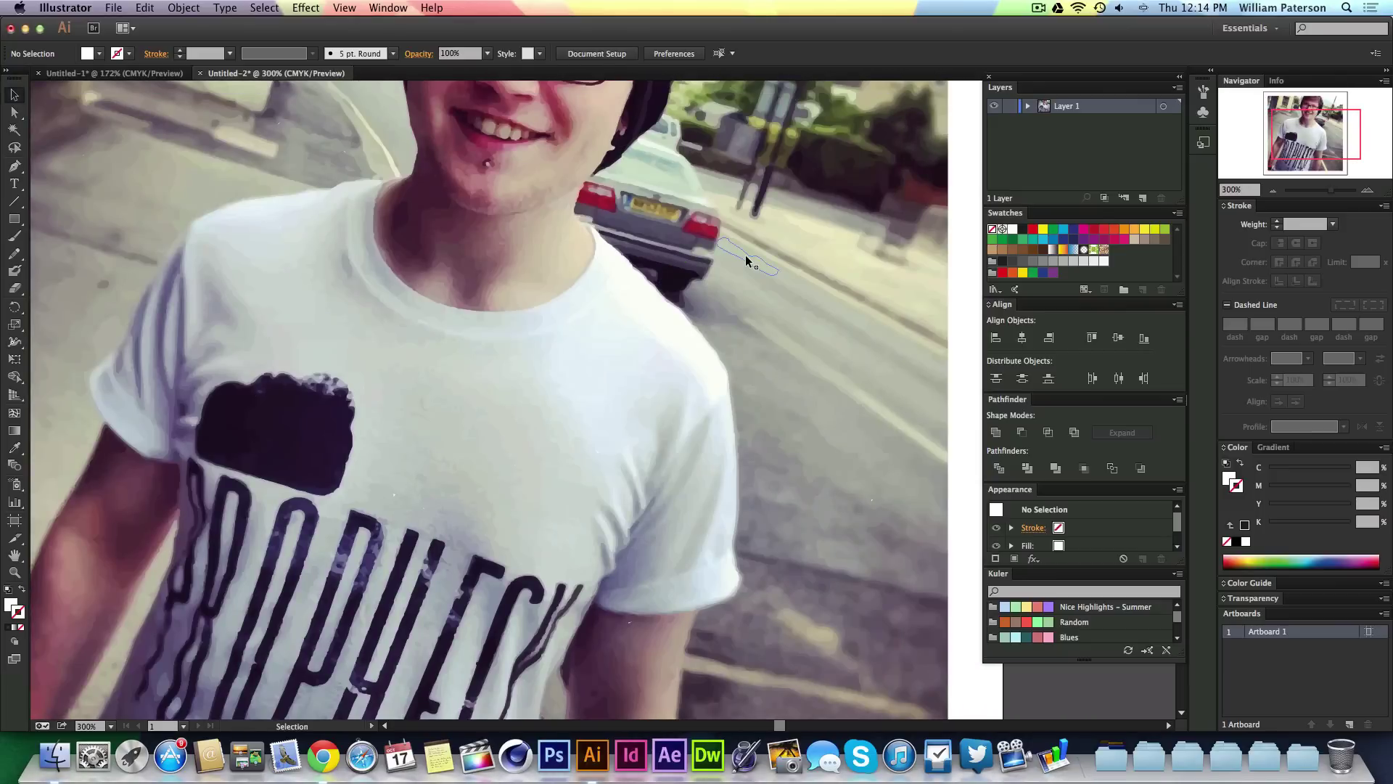
{"action": "scroll", "coordinate": [747, 259], "scroll_direction": "up", "scroll_amount": 3}
{"action": "scroll", "coordinate": [745, 254], "scroll_direction": "left", "scroll_amount": 5}
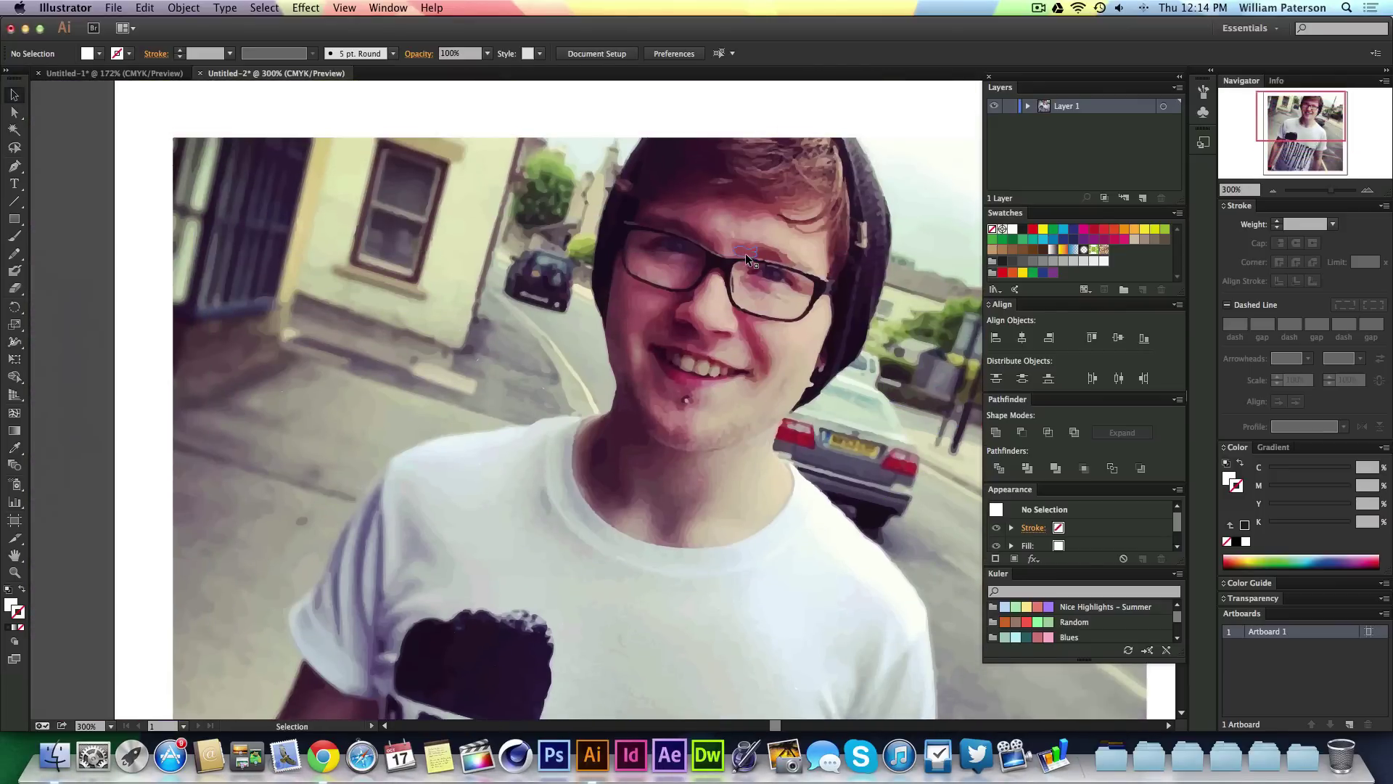
{"action": "scroll", "coordinate": [559, 198], "scroll_direction": "down", "scroll_amount": 1}
{"action": "scroll", "coordinate": [560, 197], "scroll_direction": "down", "scroll_amount": 5}
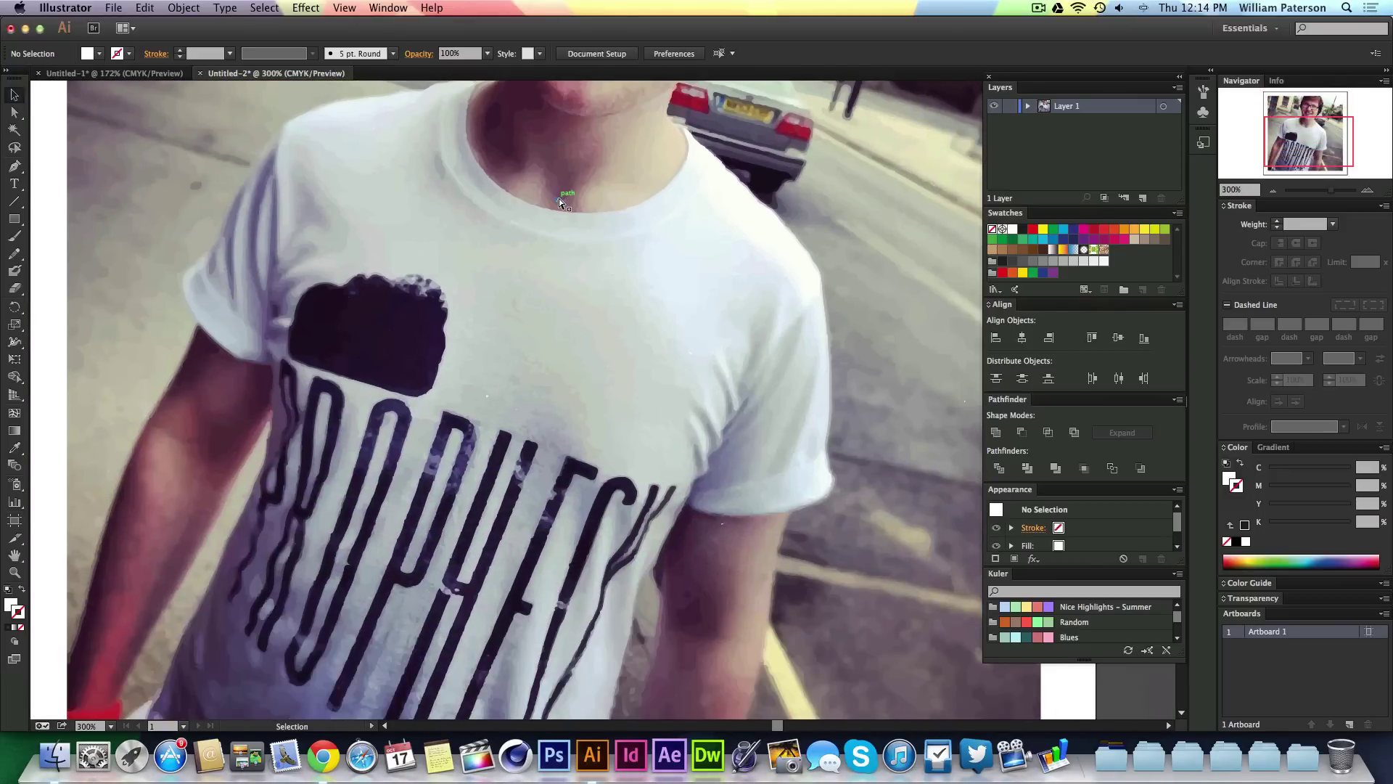
{"action": "key", "text": "super+0"}
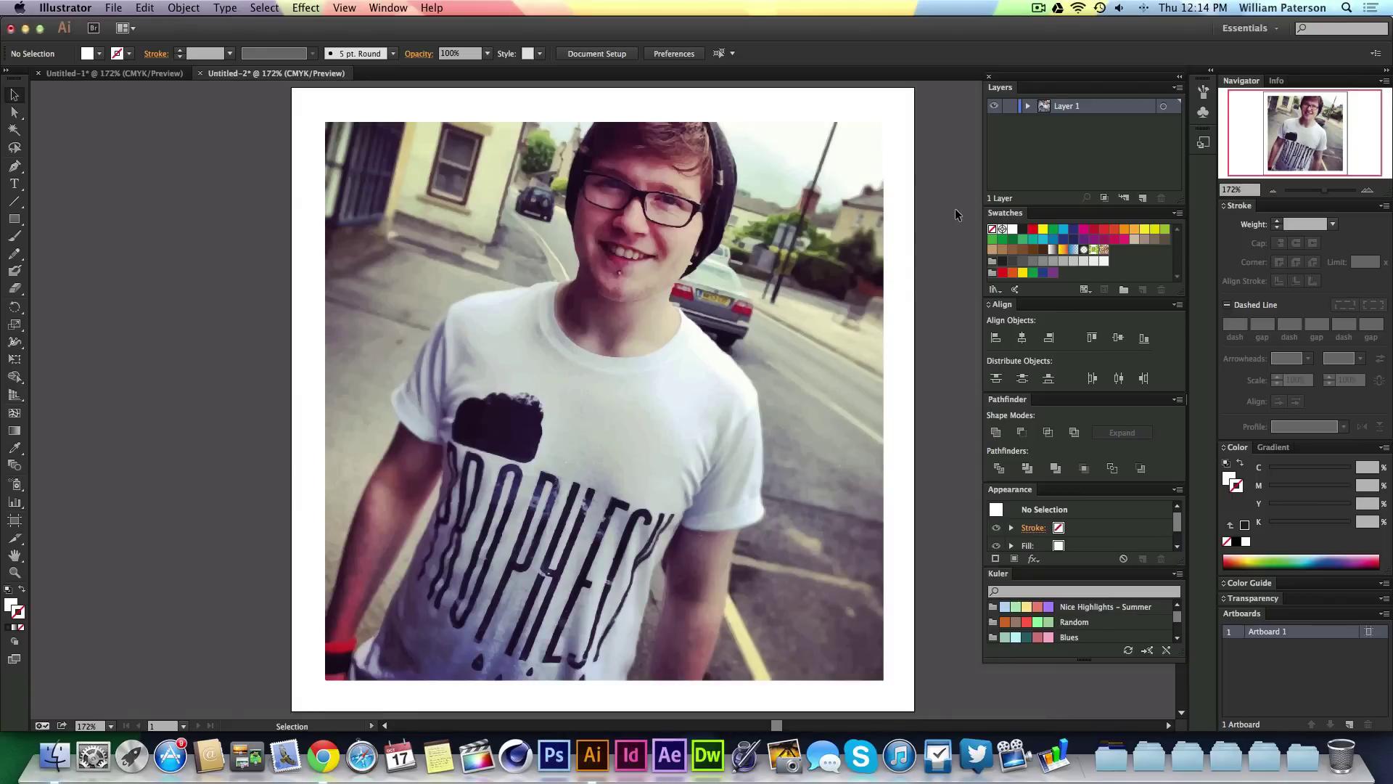